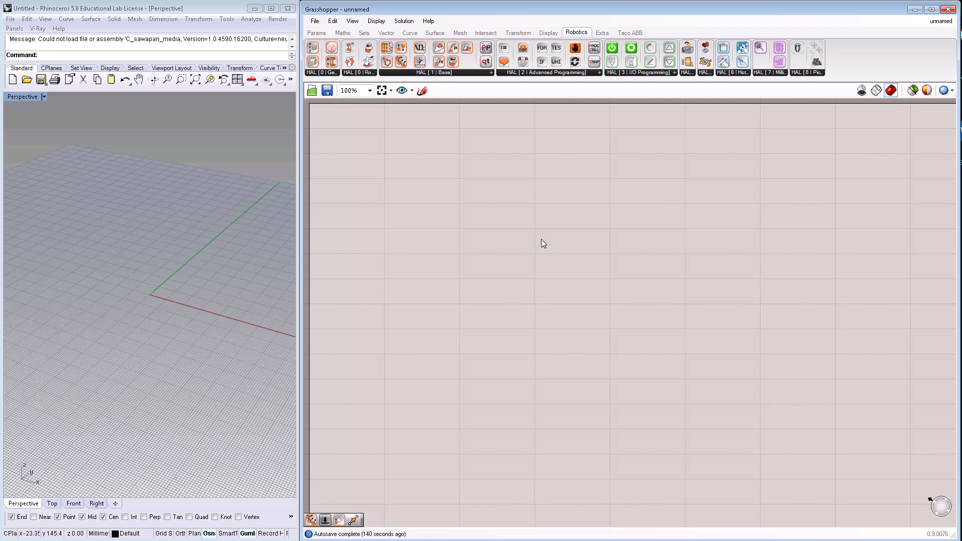
Step: Add a HAL Robot Preset component from the [0 | Robot] list to the canvas
left_click(364, 72)
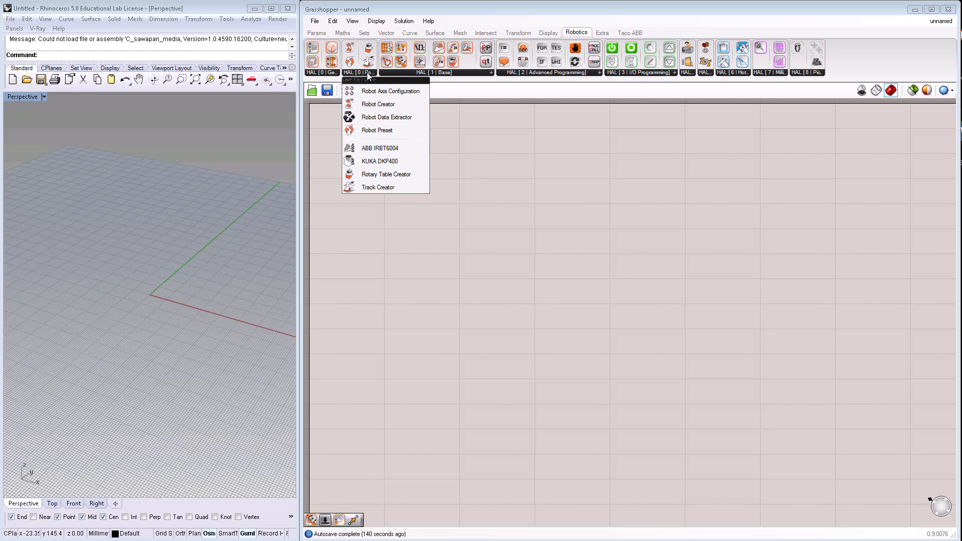
left_click(376, 132)
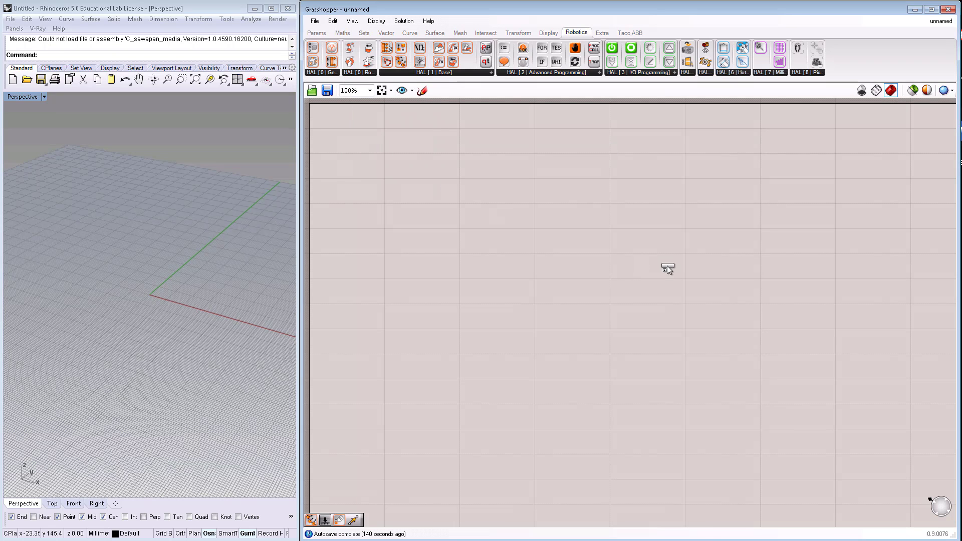
left_click(606, 216)
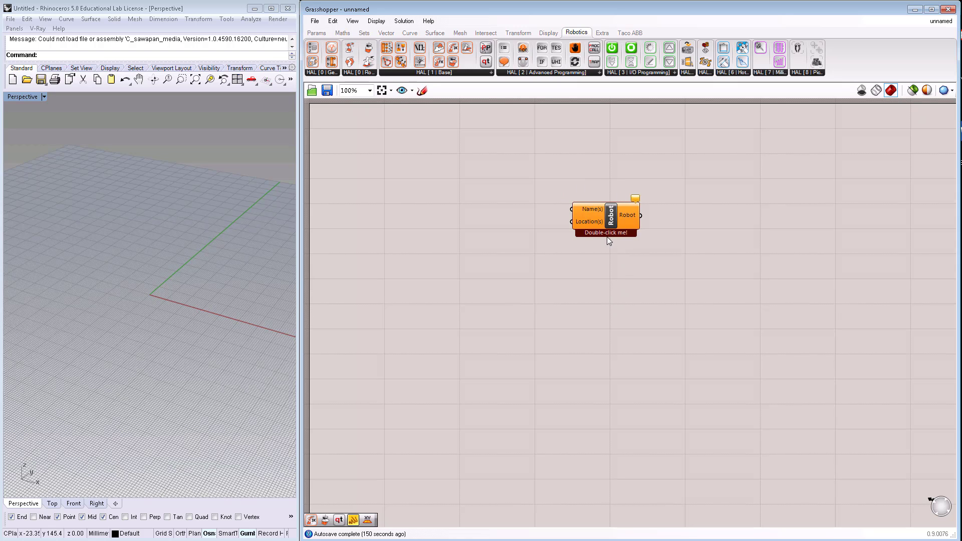
Step: Load the ABB IRB6700 200 kg / 260 cm preset into the Robot Preset component
double_click(611, 214)
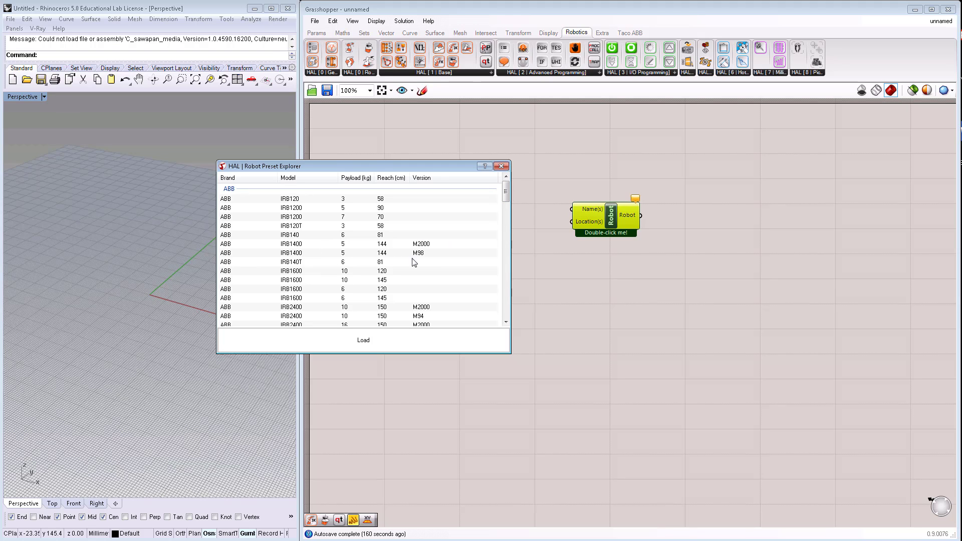
left_click_drag(506, 191, 503, 246)
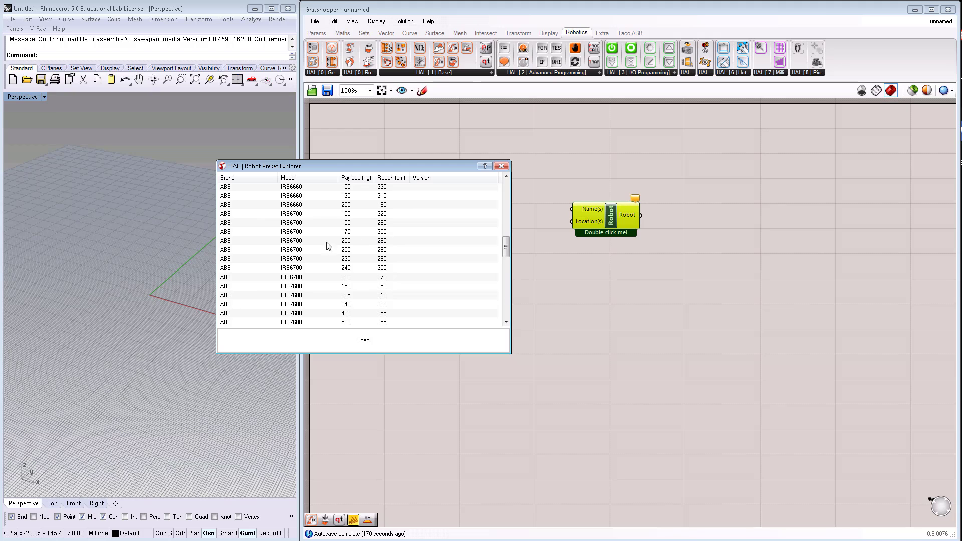
left_click(298, 242)
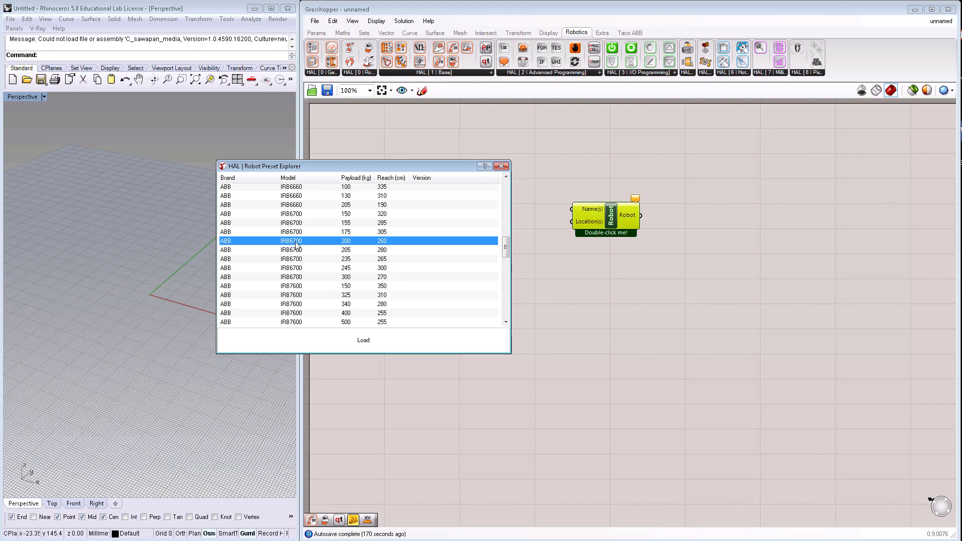
left_click(363, 340)
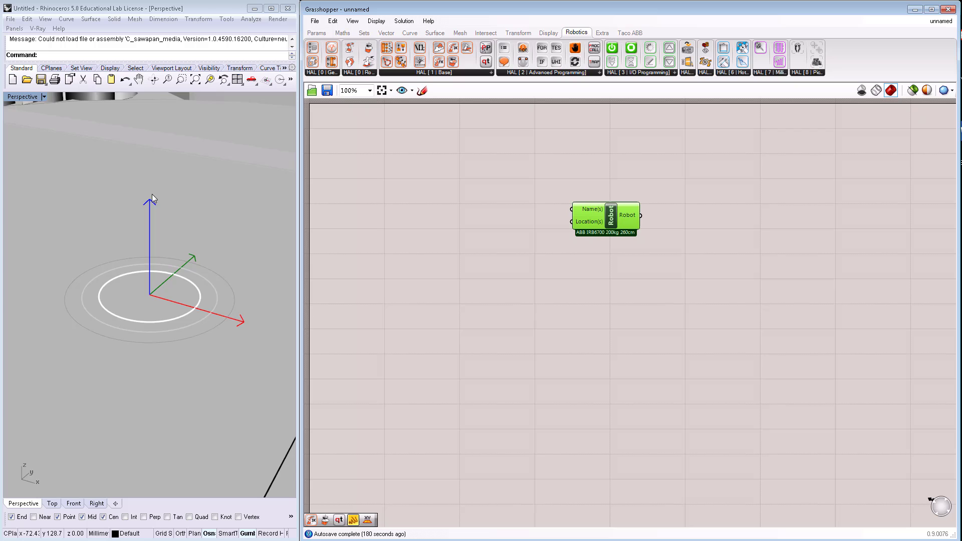
Step: Zoom Rhino to show the full IRB6700 arm and deselect the robot component
left_click(195, 80)
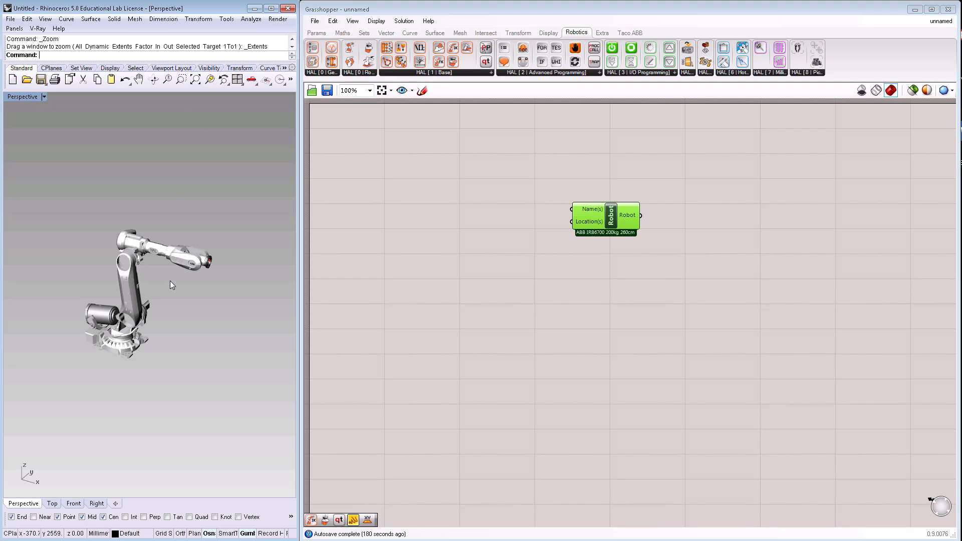
scroll(134, 285, "up", 2)
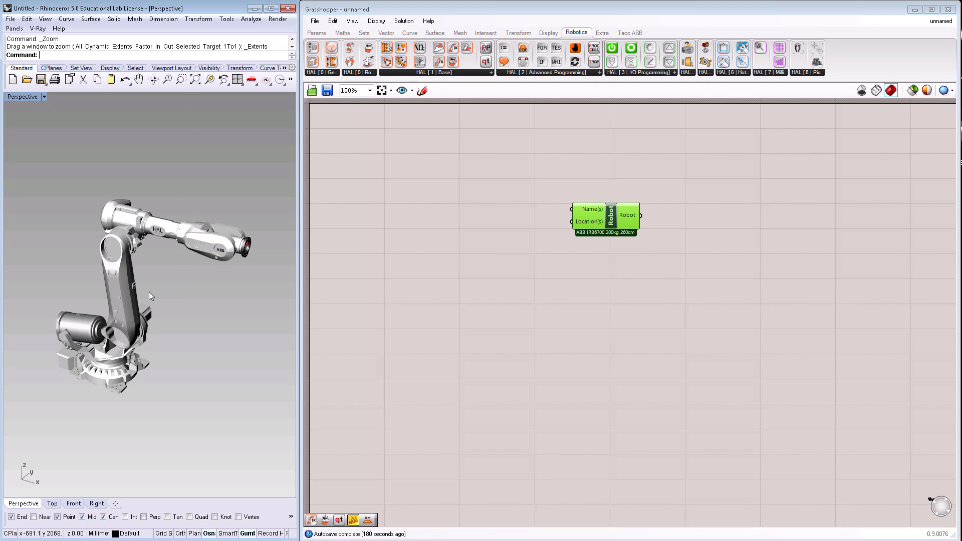
scroll(159, 297, "up", 2)
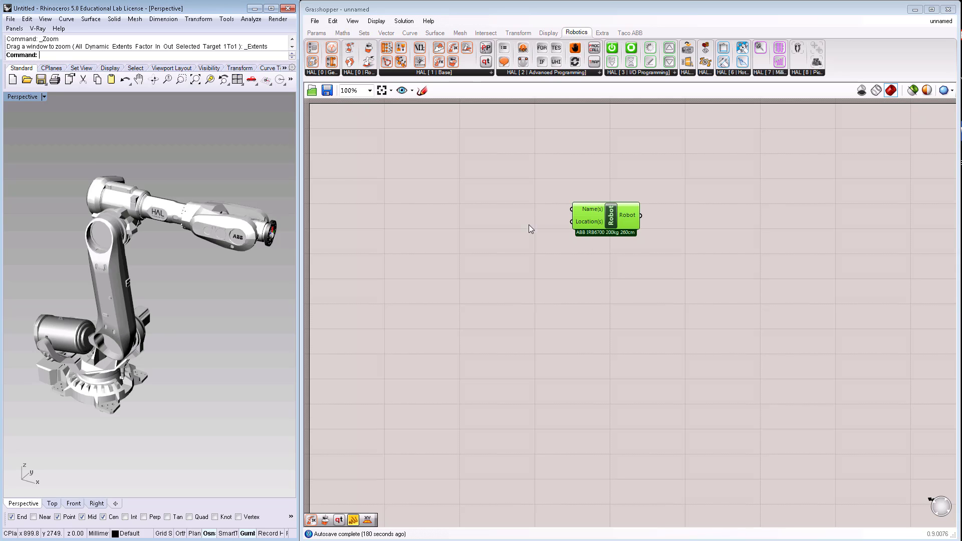
left_click(613, 260)
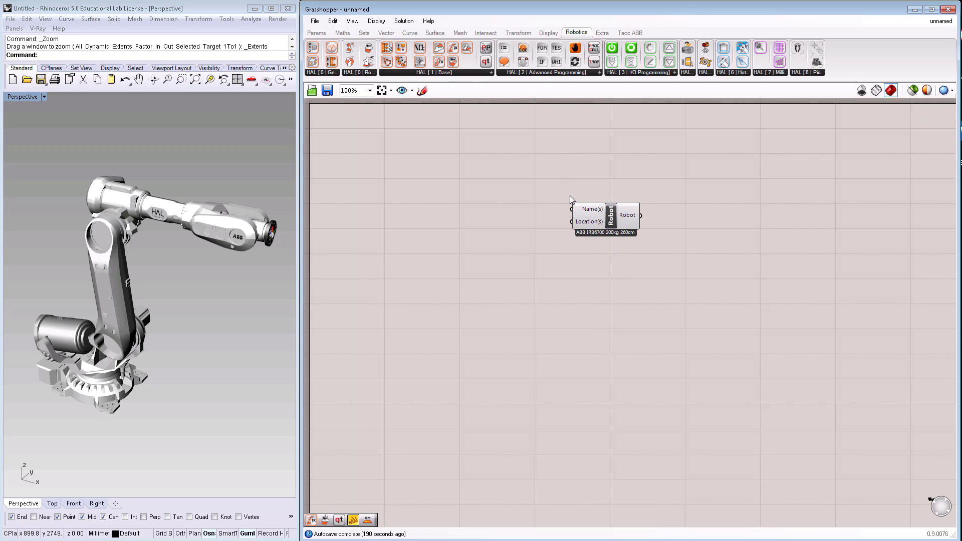
left_click(455, 72)
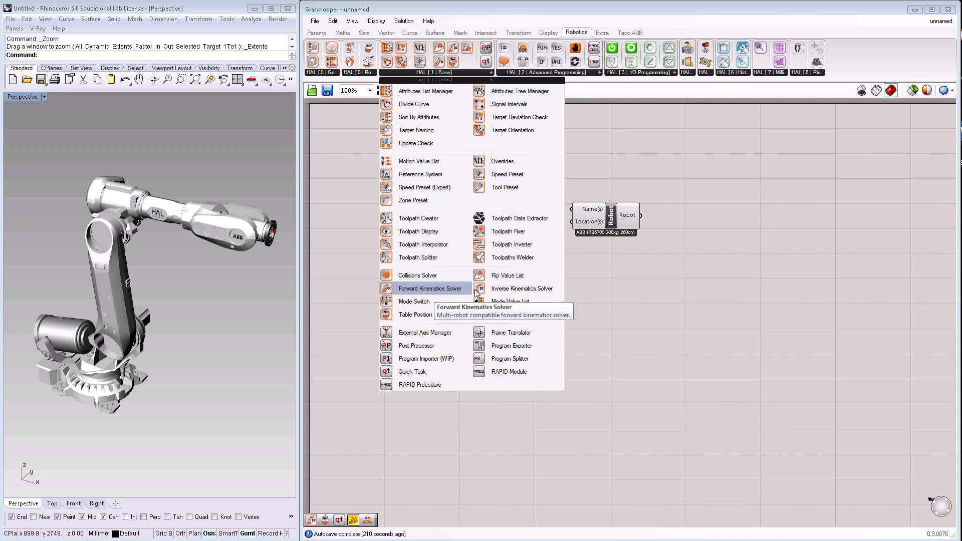
Step: Place an Inverse Kinematics Solver and wire the robot output into its Robot input
left_click(518, 288)
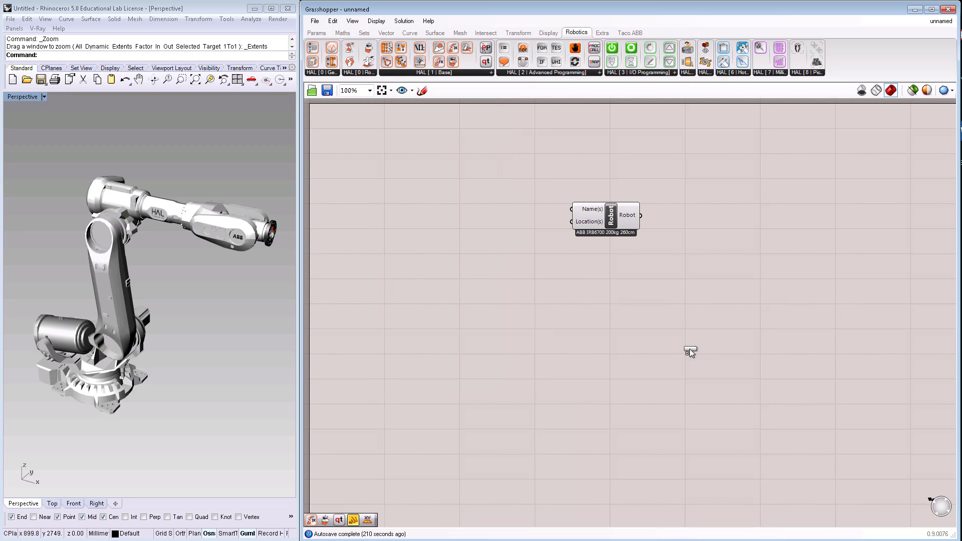
left_click(788, 347)
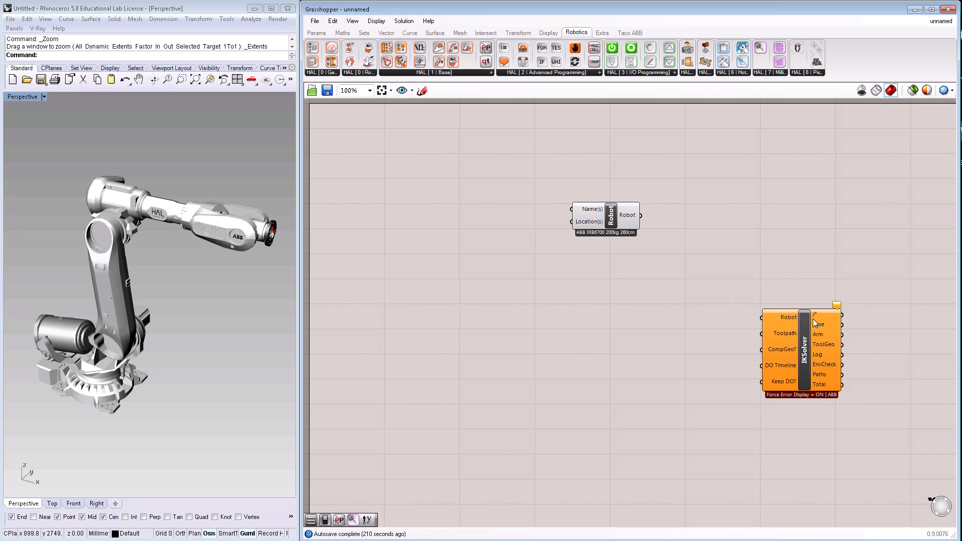
right_click_drag(685, 392, 590, 381)
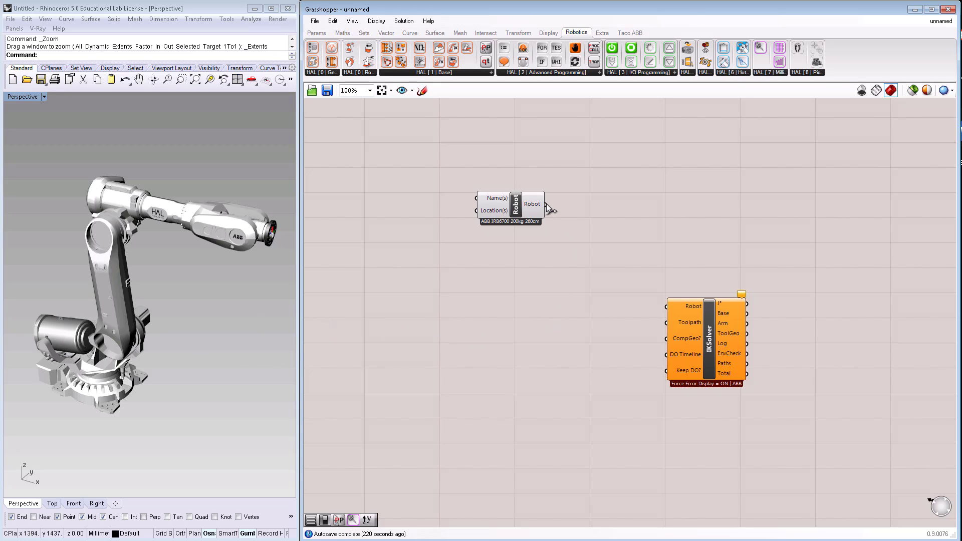
left_click_drag(547, 204, 667, 306)
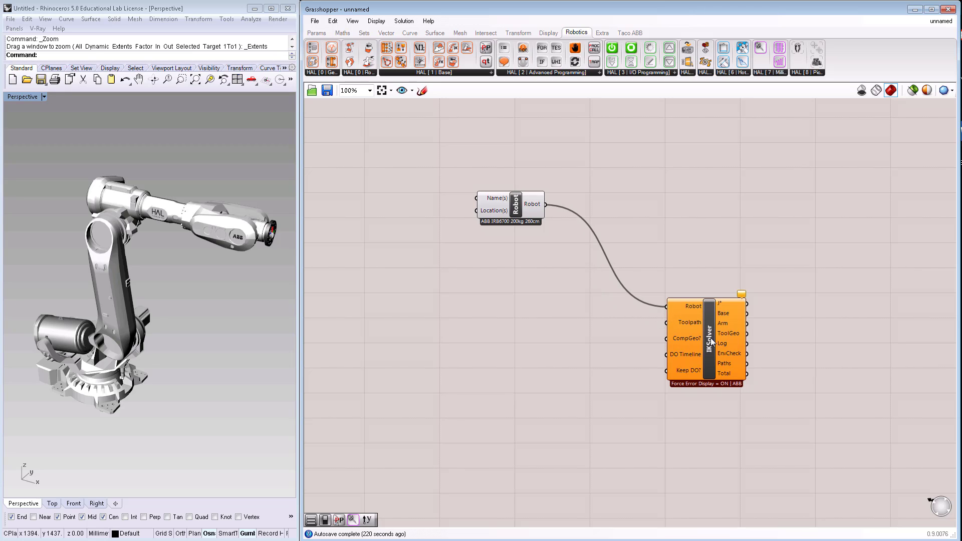
left_click_drag(710, 343, 653, 316)
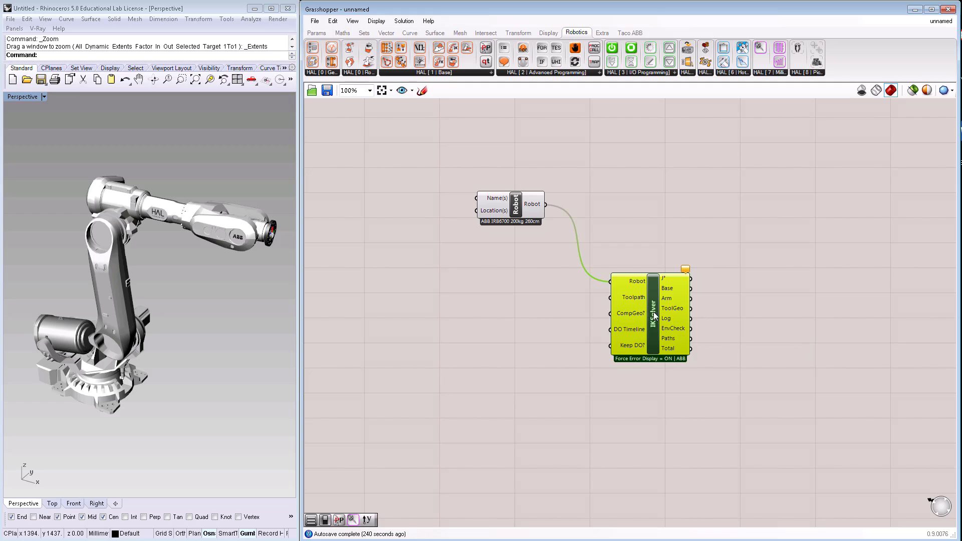
Step: Place a Post Processor right of the IKSolver and feed it the solver's J° output
left_click(435, 73)
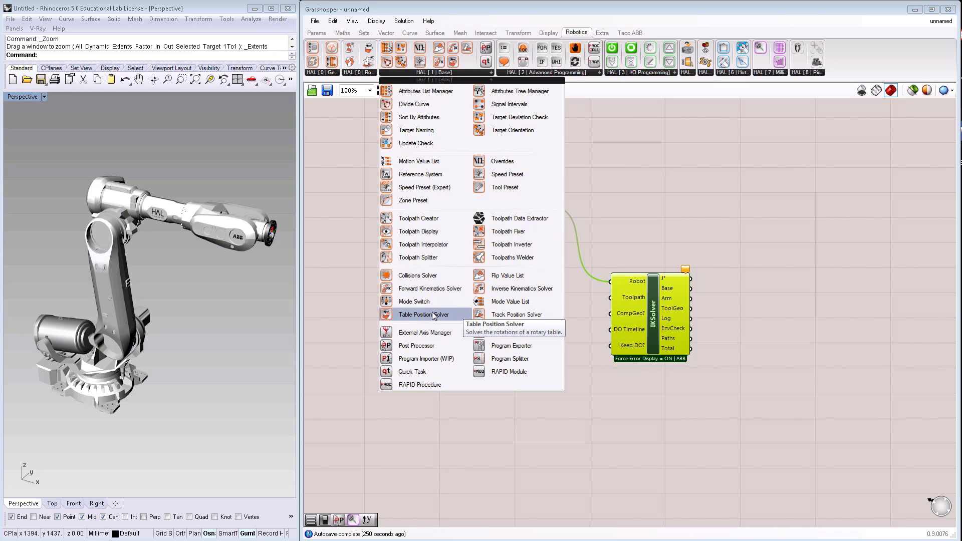
left_click(422, 347)
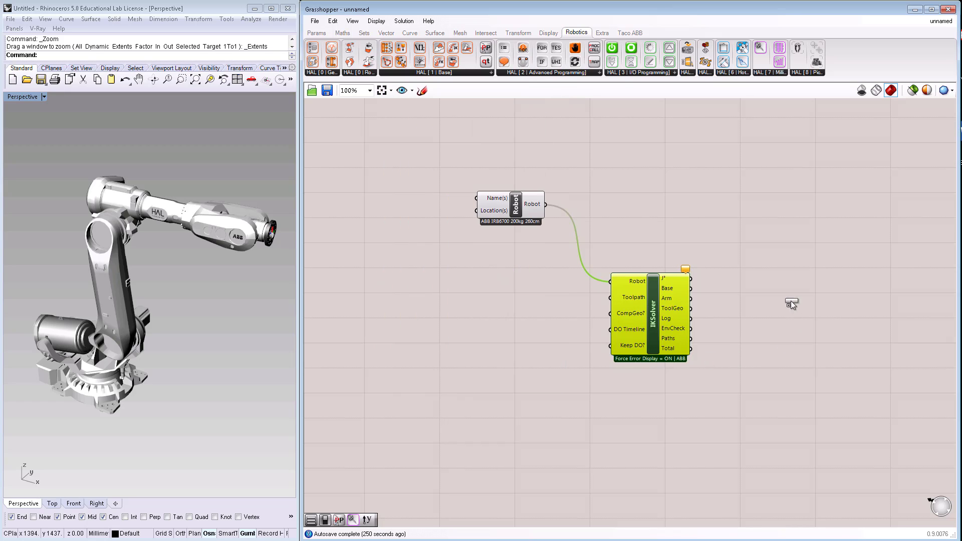
left_click(792, 304)
mouse_move(786, 309)
left_mouse_down()
mouse_move(786, 325)
mouse_move(780, 316)
left_mouse_up()
left_click(706, 316)
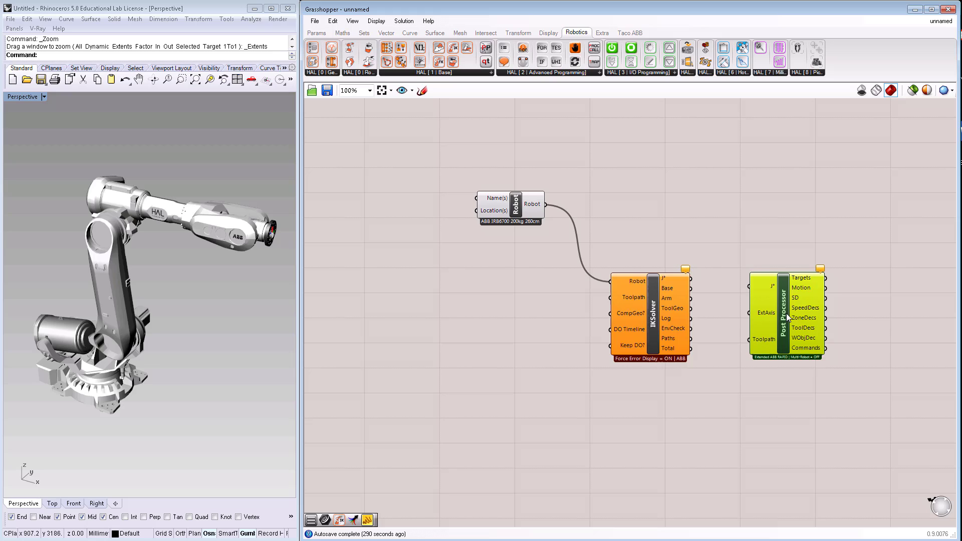
left_click_drag(787, 313, 802, 320)
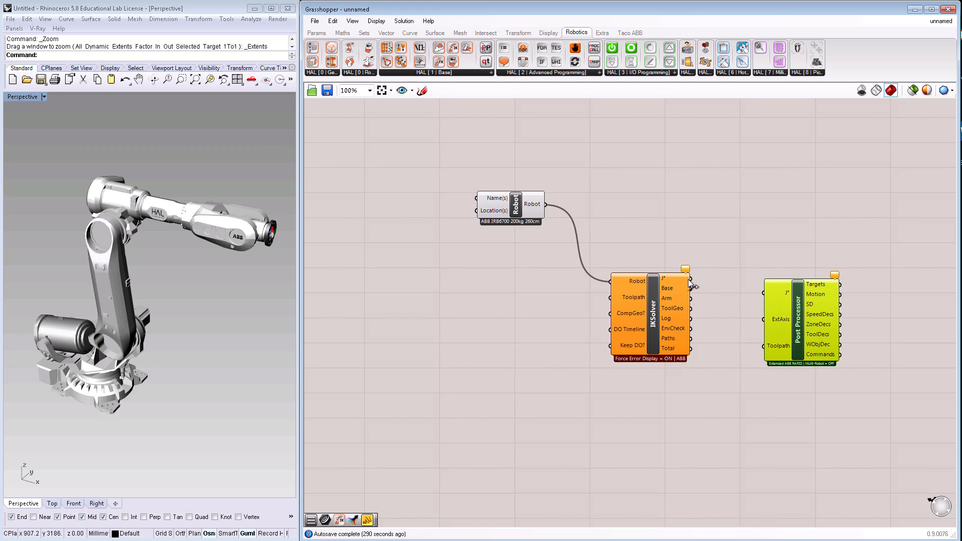
left_click_drag(690, 280, 764, 293)
Step: Place a Mode Switch component on the canvas from the HAL base list
left_click(452, 73)
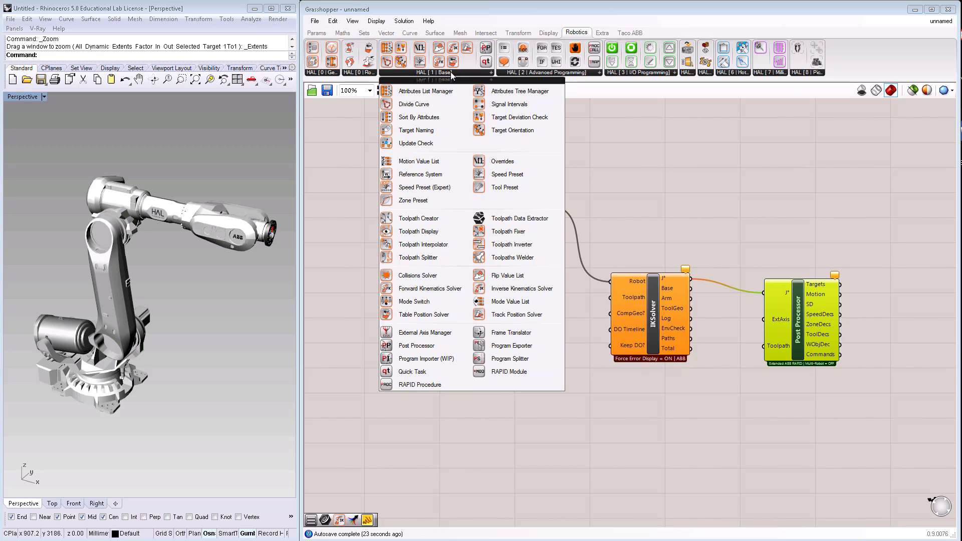
left_click(415, 301)
left_click(447, 337)
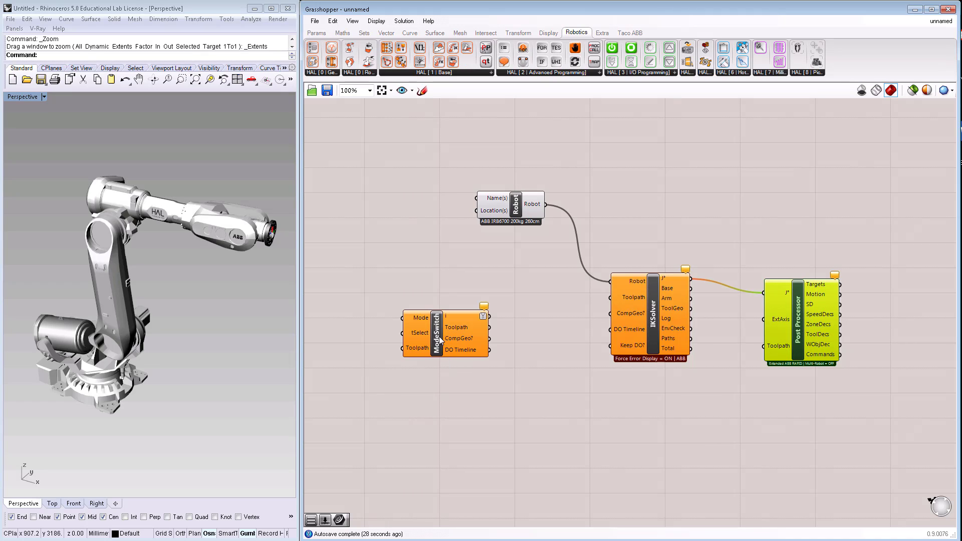
mouse_move(444, 341)
left_mouse_down()
mouse_move(455, 336)
mouse_move(461, 349)
left_mouse_up()
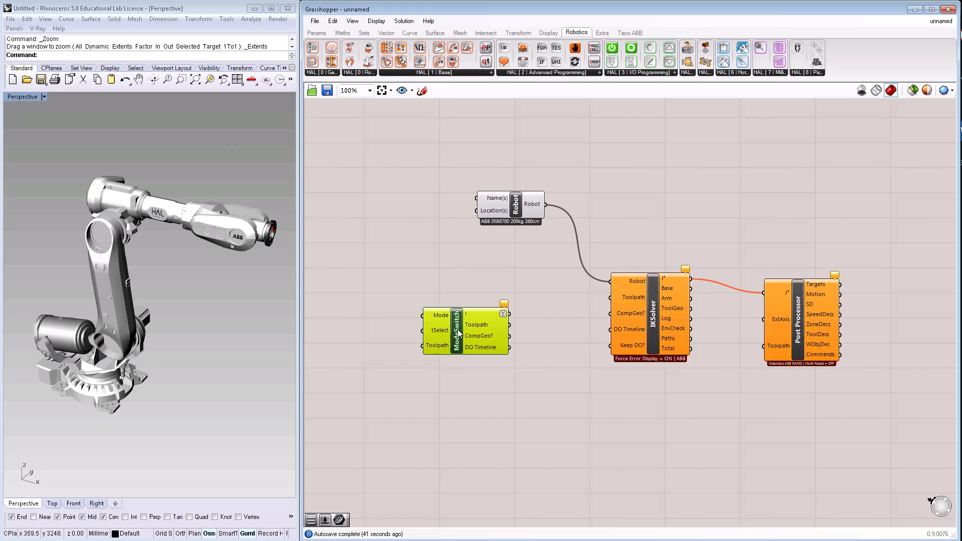
left_click_drag(457, 330, 460, 335)
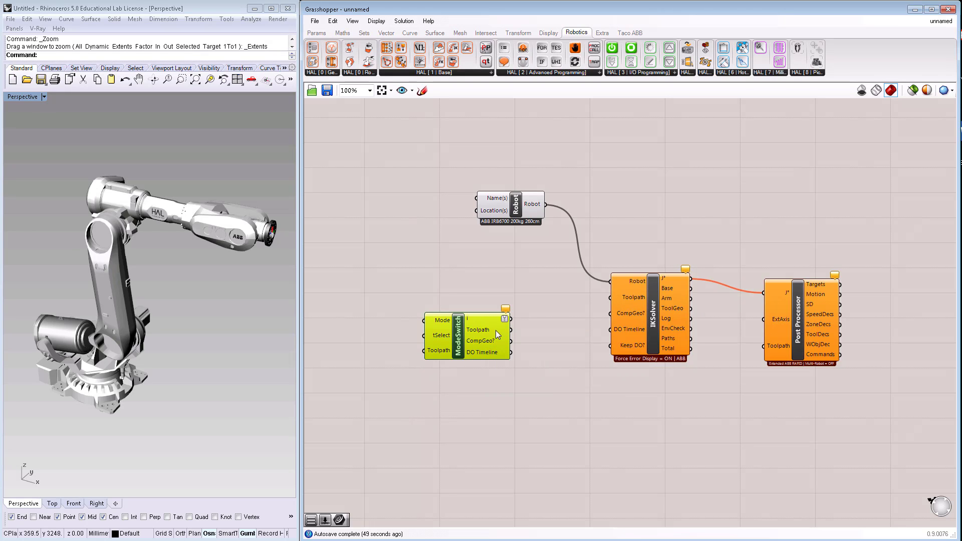
Step: Wire Mode Switch outputs into the IKSolver and IKSolver Paths into Post Processor Toolpath
left_click_drag(511, 331, 612, 297)
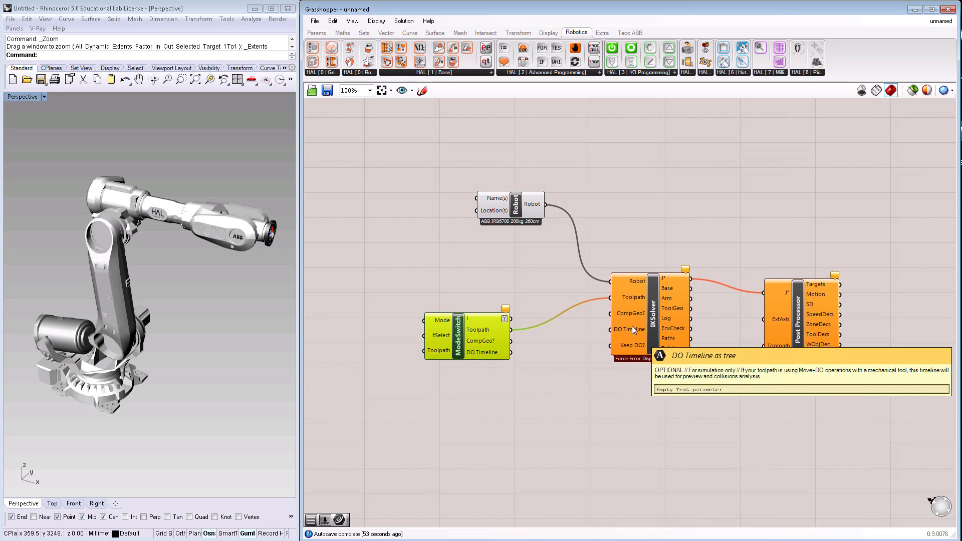
left_click_drag(512, 330, 763, 345)
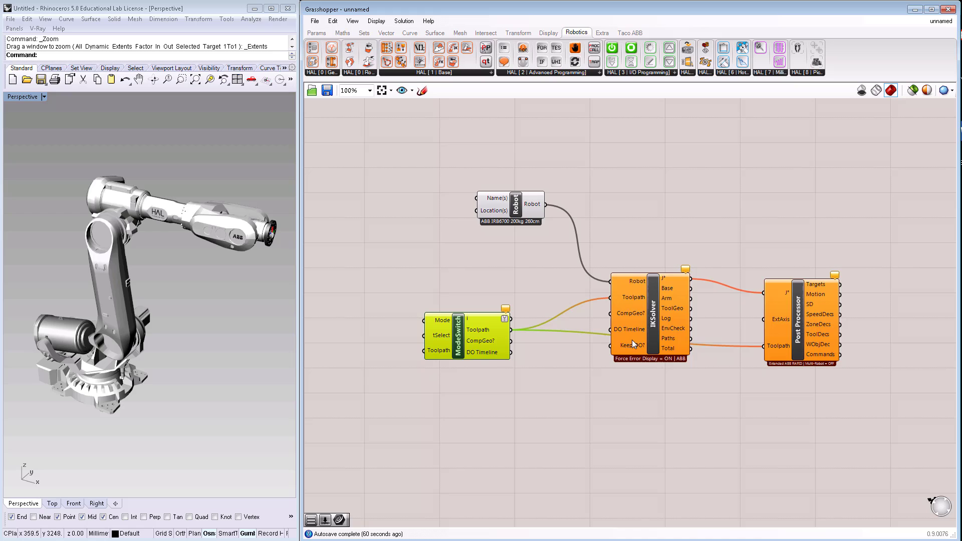
mouse_move(457, 341)
left_mouse_down()
mouse_move(467, 326)
mouse_move(611, 315)
left_mouse_up()
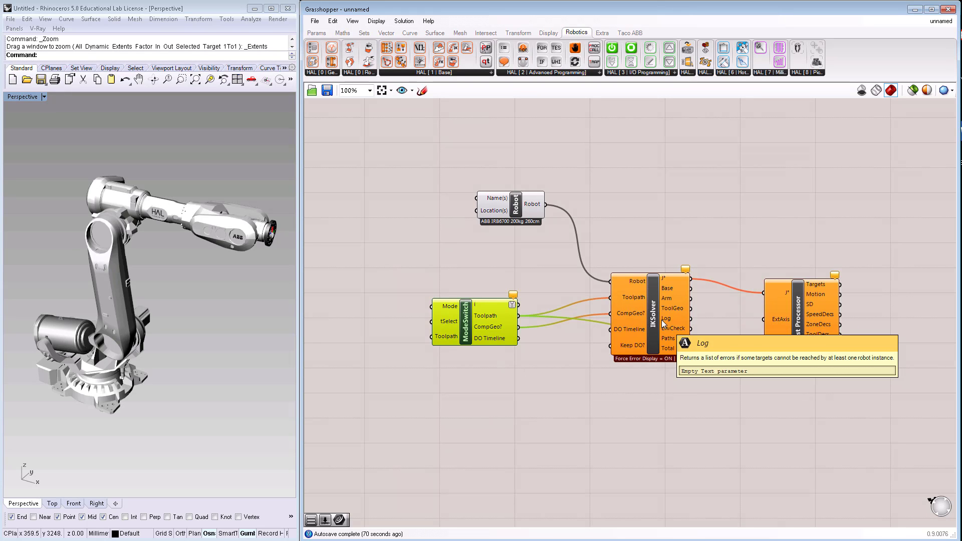
left_click_drag(691, 338, 764, 346)
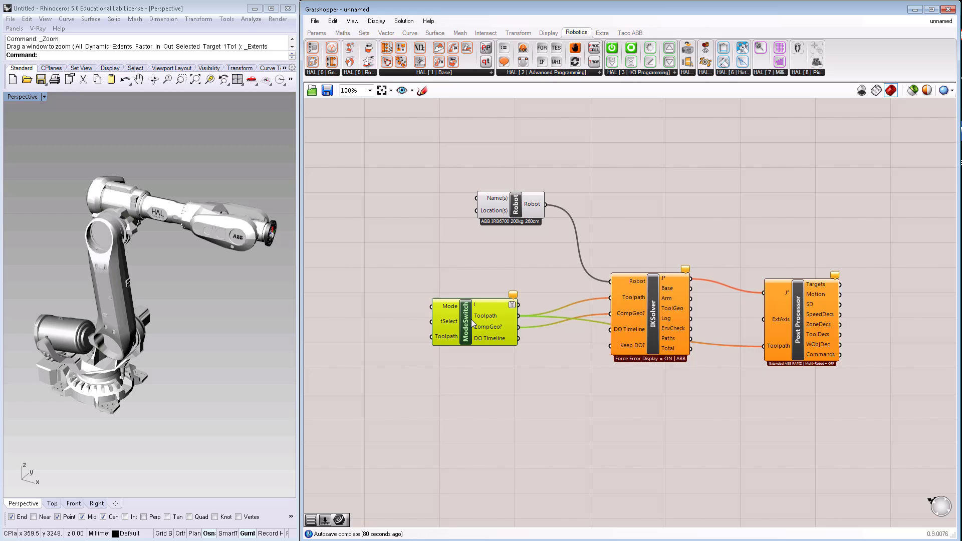
left_click_drag(466, 320, 484, 323)
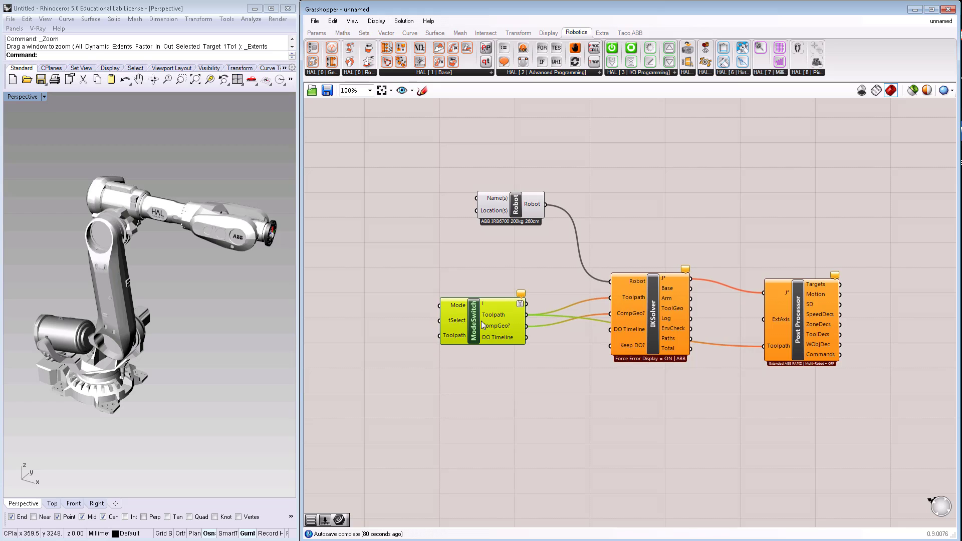
Step: Add a Mode value list and wire it into the Mode Switch's Mode input
left_click(456, 73)
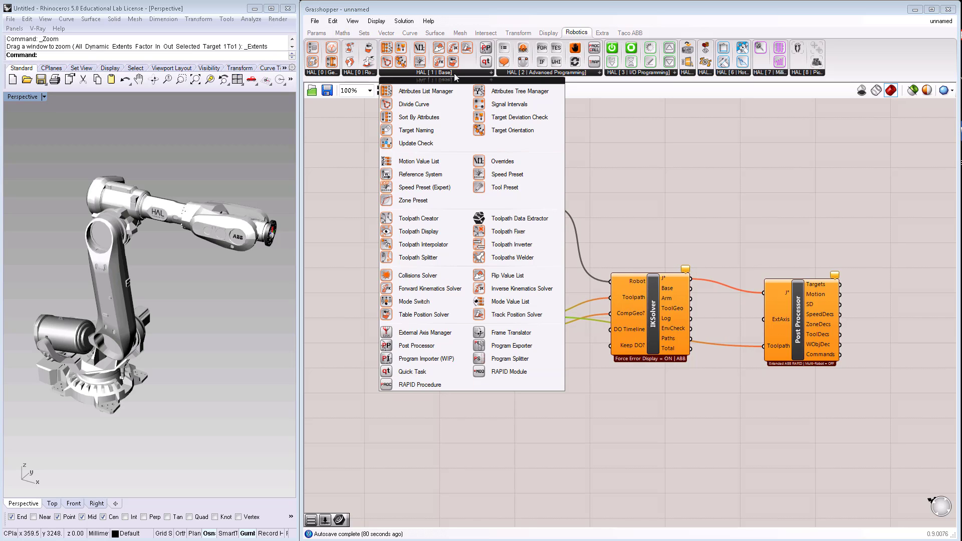
left_click(486, 303)
left_click(369, 298)
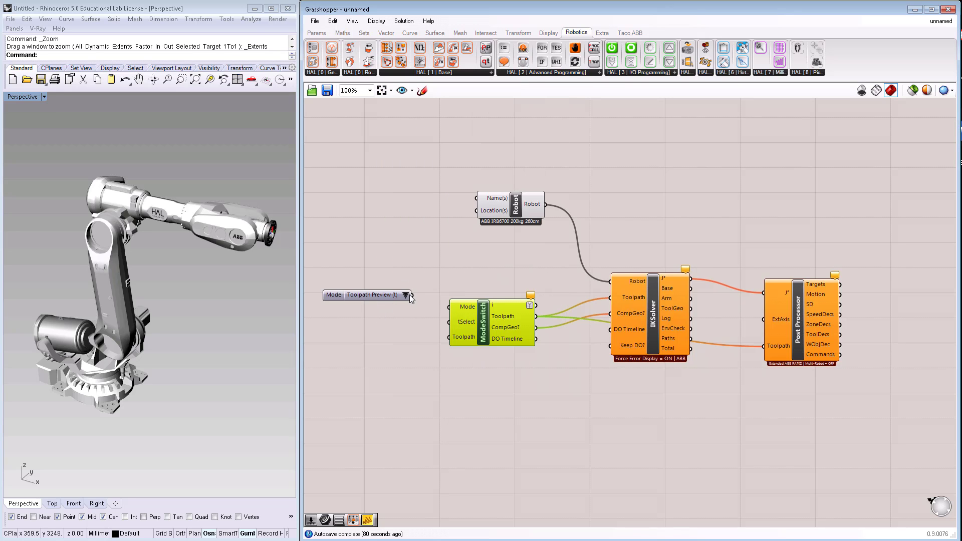
left_click_drag(442, 310, 449, 307)
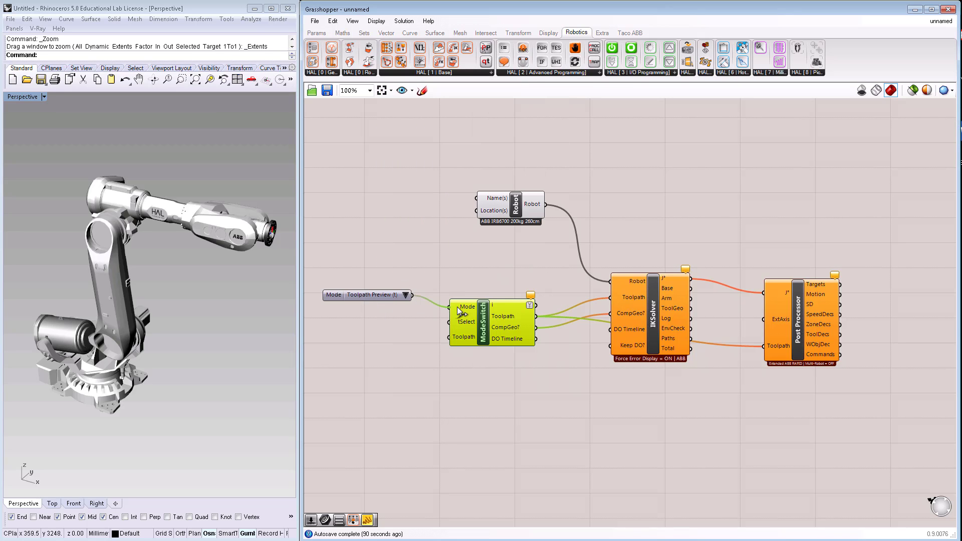
Step: Pick Code Generation from the Mode value list's choices
left_click(404, 296)
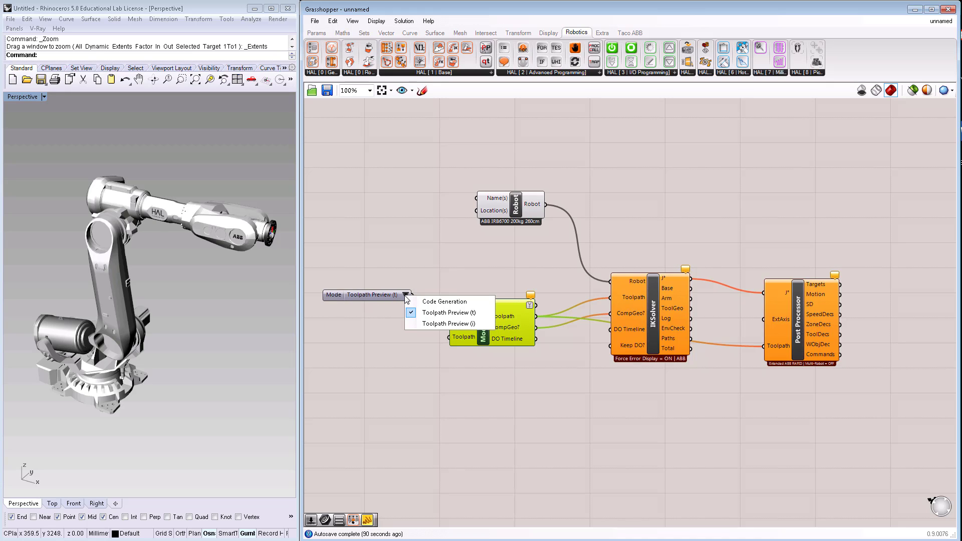
left_click(371, 295)
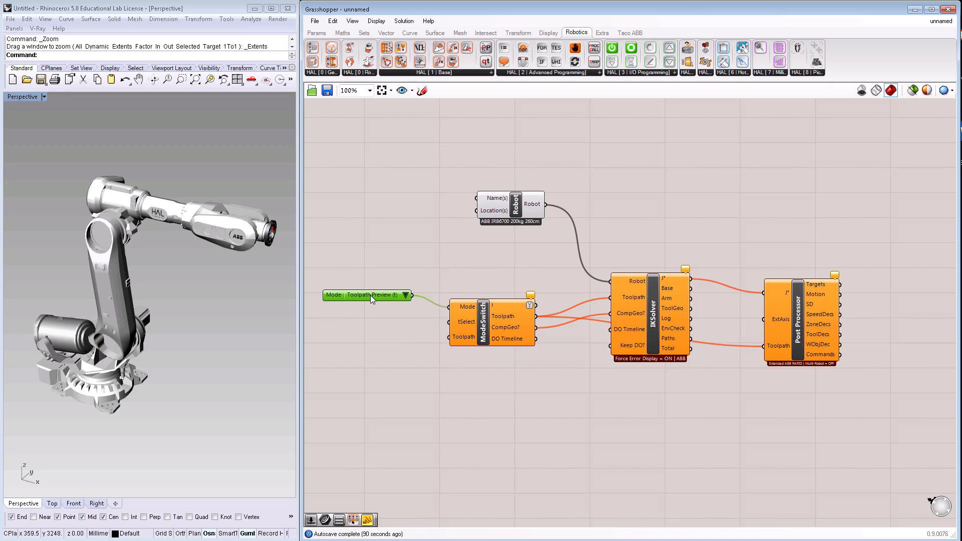
left_click(405, 294)
left_click(425, 299)
left_click(407, 296)
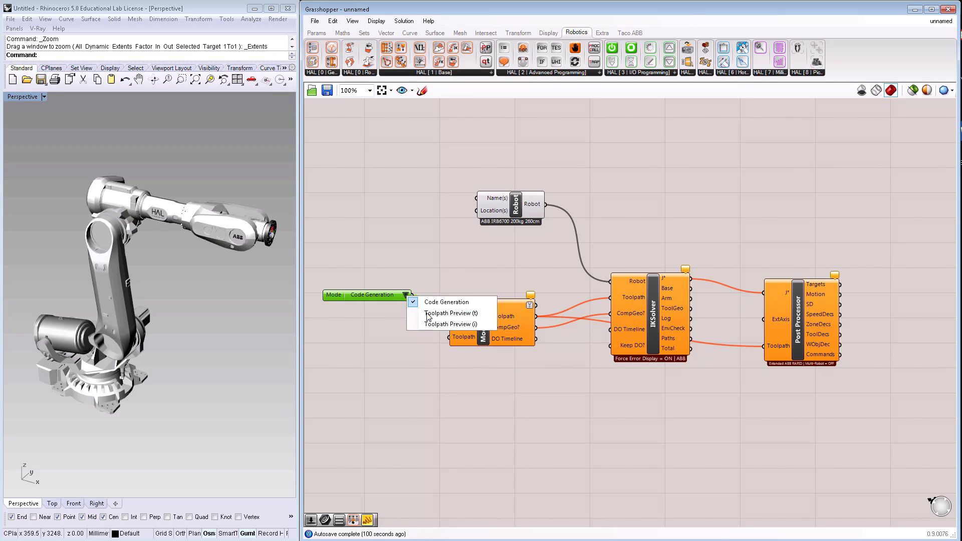
Step: Set the Mode list to Toolpath Preview (t) and wire a new Number Slider into tSelect
left_click(450, 313)
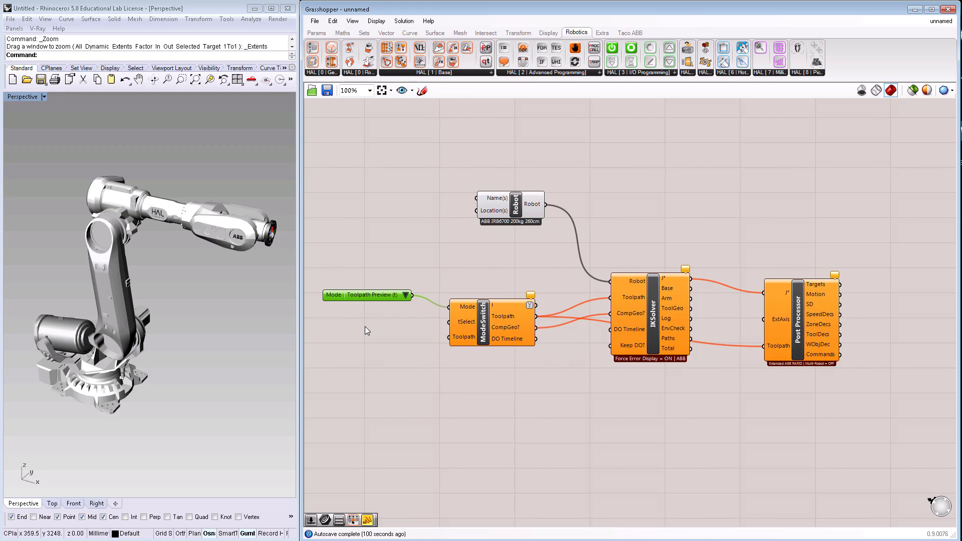
right_click_drag(374, 346, 470, 348)
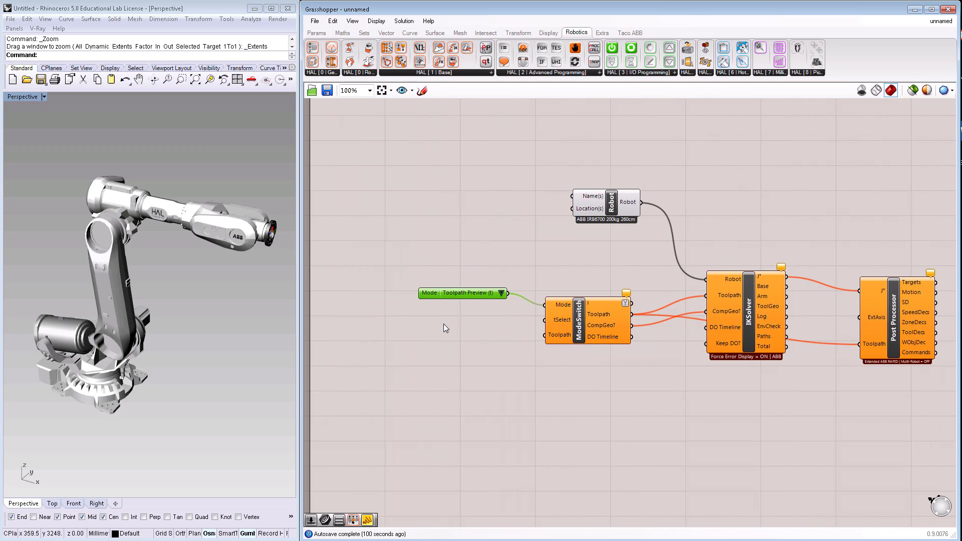
double_click(437, 355)
type("slider")
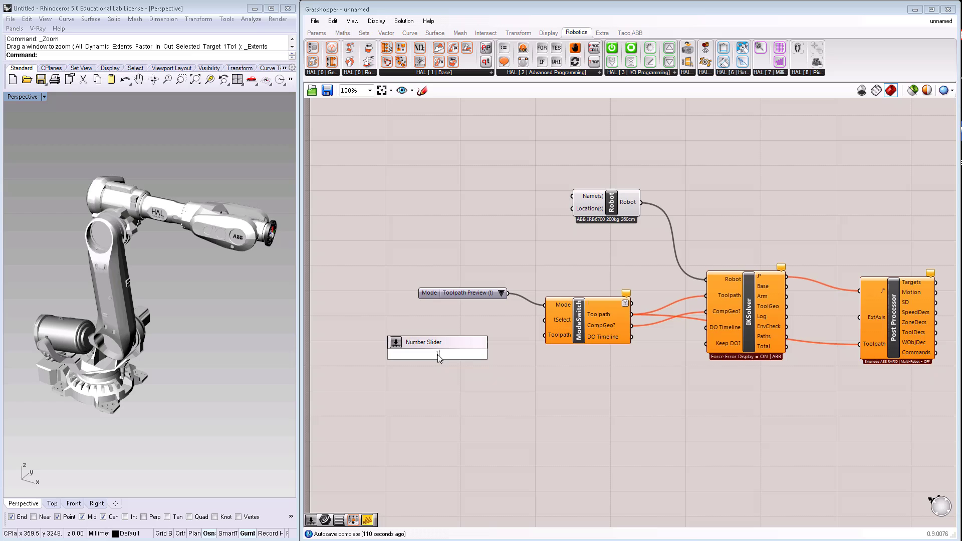
key("Return")
scroll(438, 355, "up", 1)
left_click_drag(489, 355, 572, 312)
left_click_drag(397, 354, 359, 311)
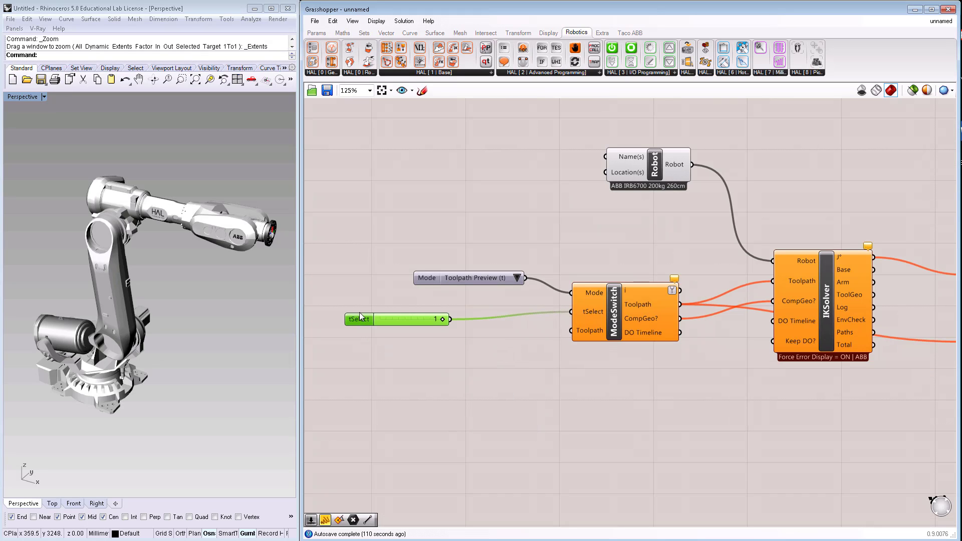
left_click_drag(455, 312, 441, 313)
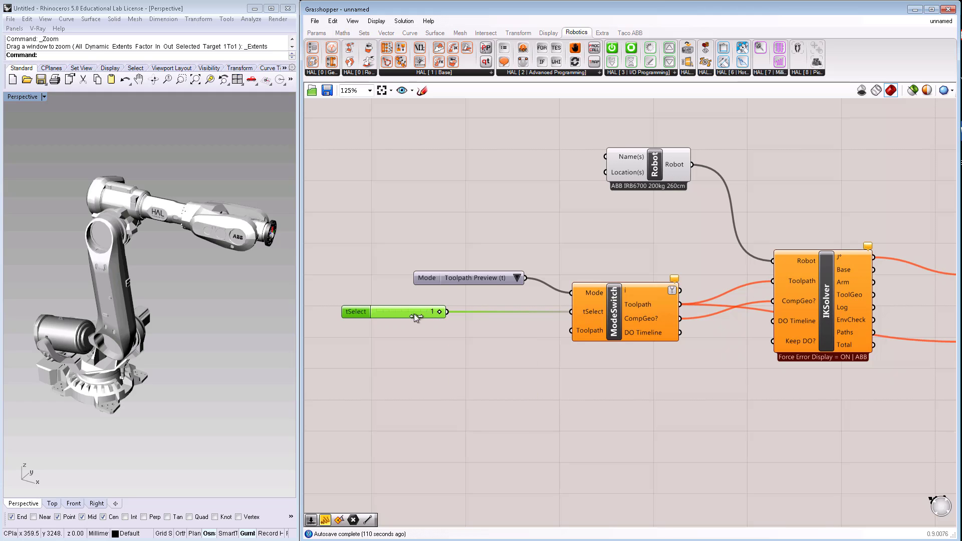
Step: Give the tSelect slider real-number rounding, keeping its value at 0.000
right_click(350, 313)
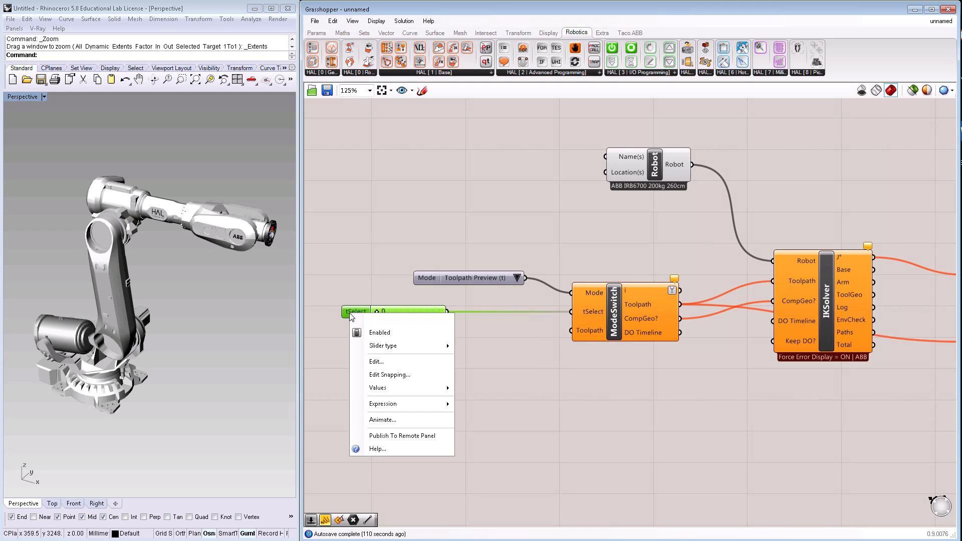
left_click(380, 362)
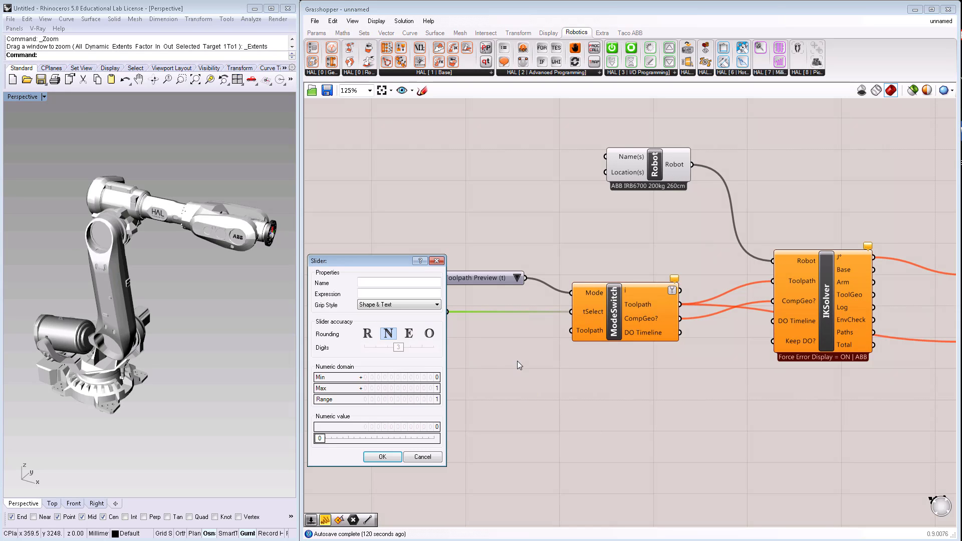
left_click(366, 334)
left_click(382, 457)
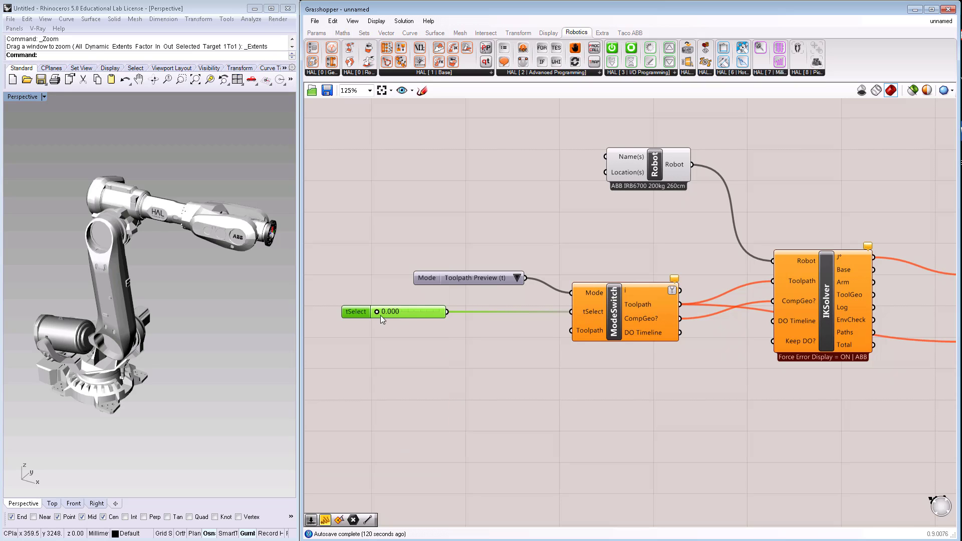
left_click(338, 310)
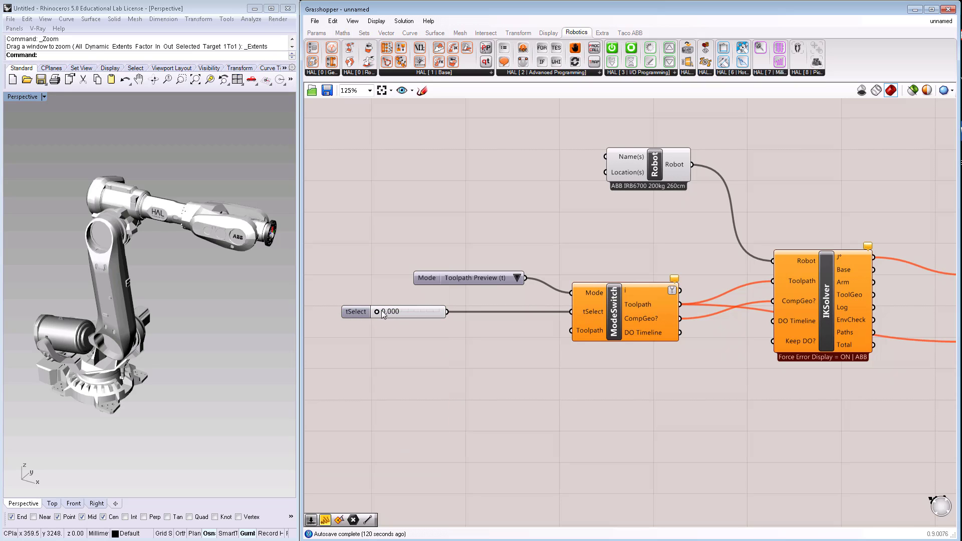
mouse_move(378, 311)
left_mouse_down()
mouse_move(425, 311)
mouse_move(376, 312)
left_mouse_up()
scroll(787, 397, "down", 2)
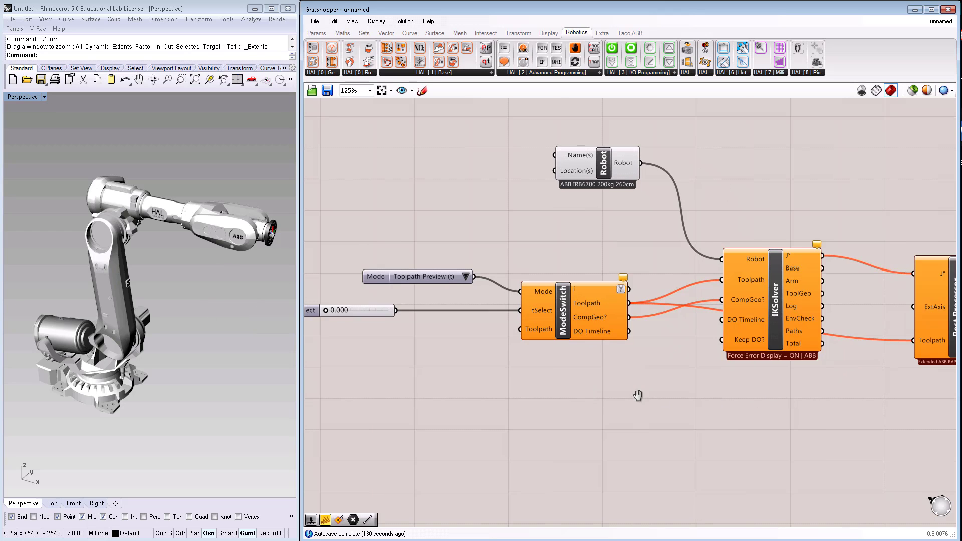
scroll(650, 399, "down", 2)
scroll(803, 418, "down", 1)
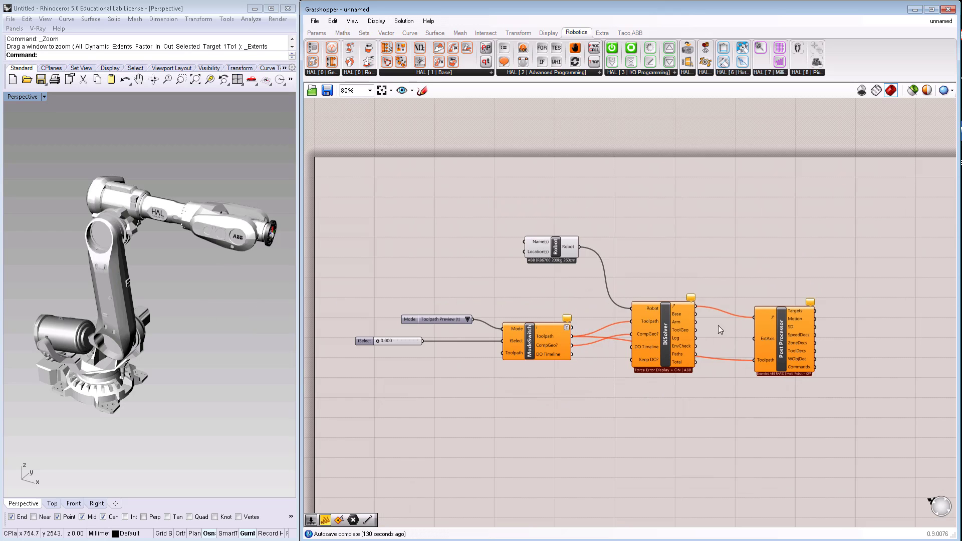
right_click_drag(695, 343, 541, 304)
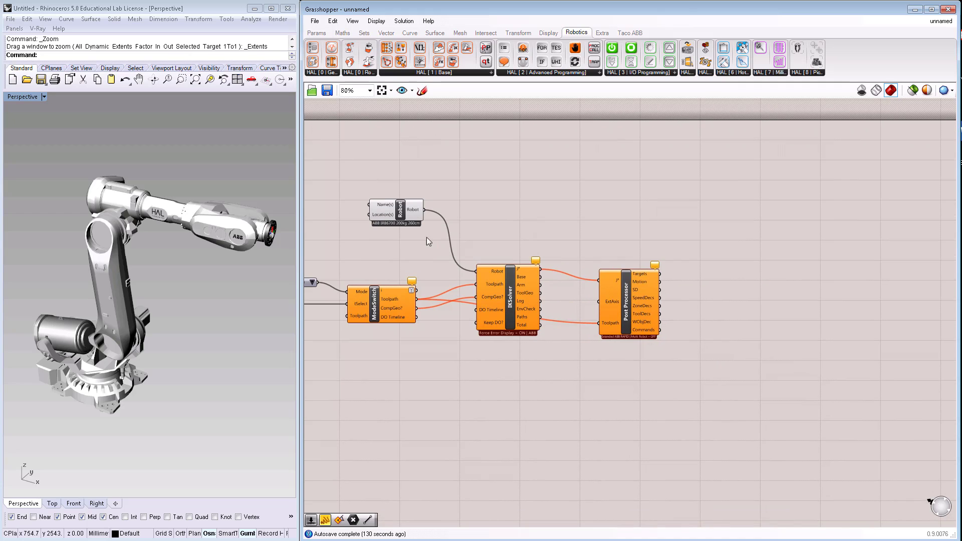
right_click_drag(429, 247, 535, 232)
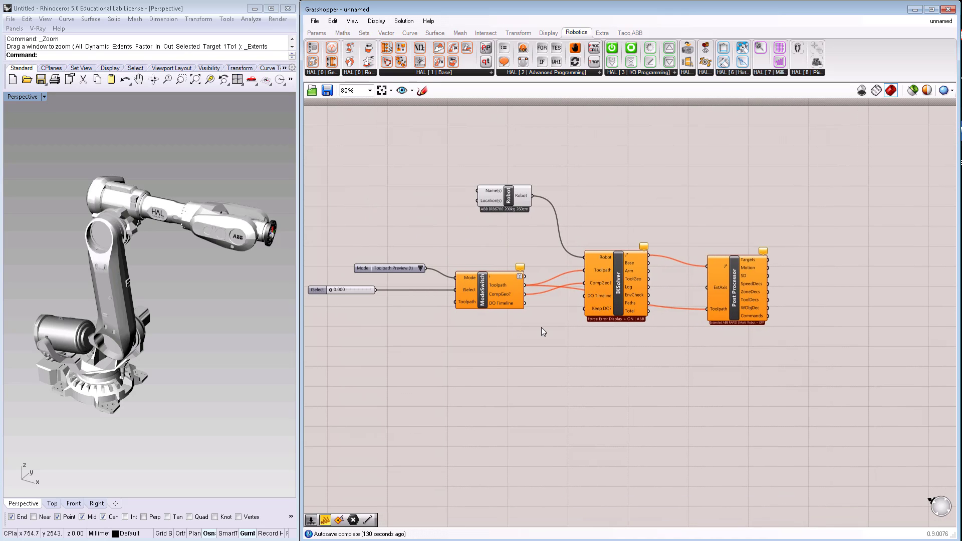
scroll(484, 326, "up", 3)
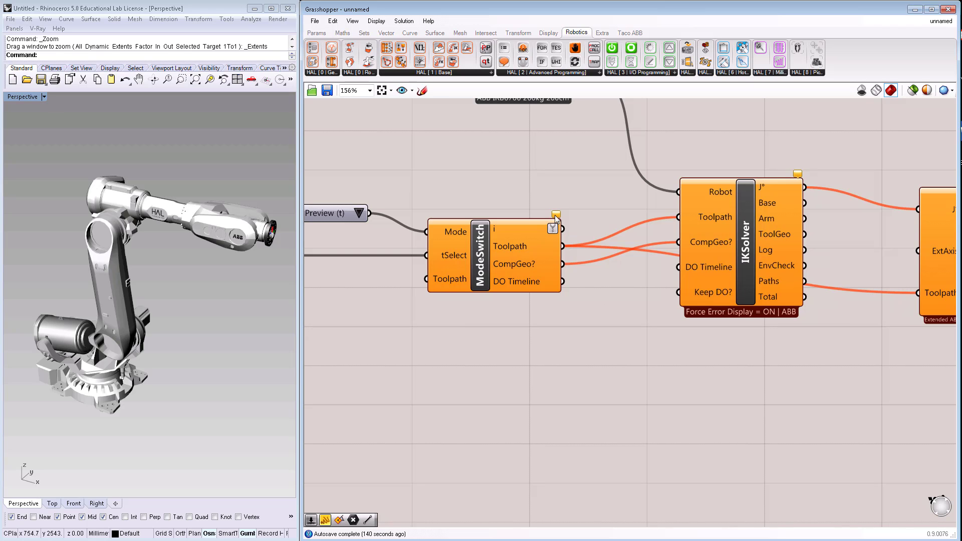
scroll(672, 327, "down", 1)
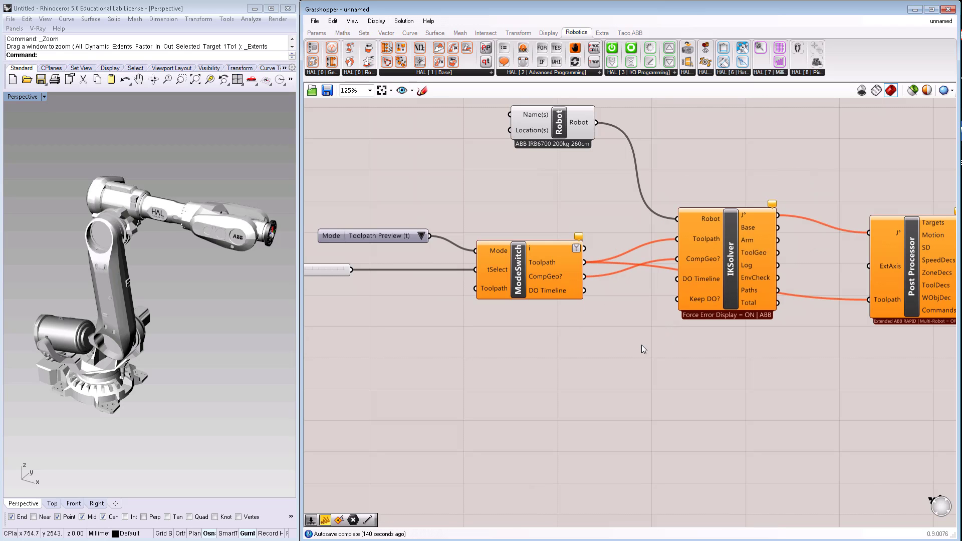
right_click_drag(641, 345, 406, 344)
right_click_drag(692, 387, 648, 380)
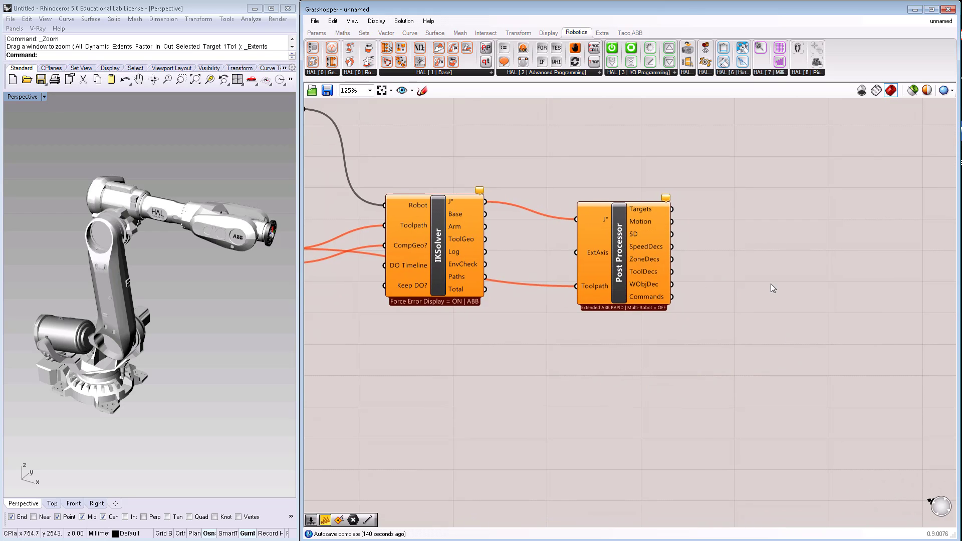
Step: Place an ABB RAPID QuickTask component to the right of the Post Processor
left_click(458, 73)
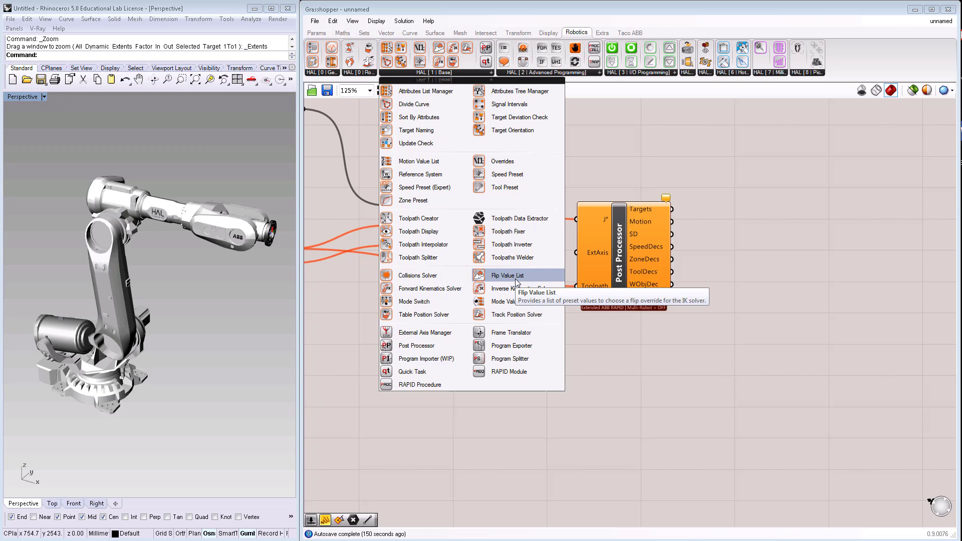
left_click(412, 372)
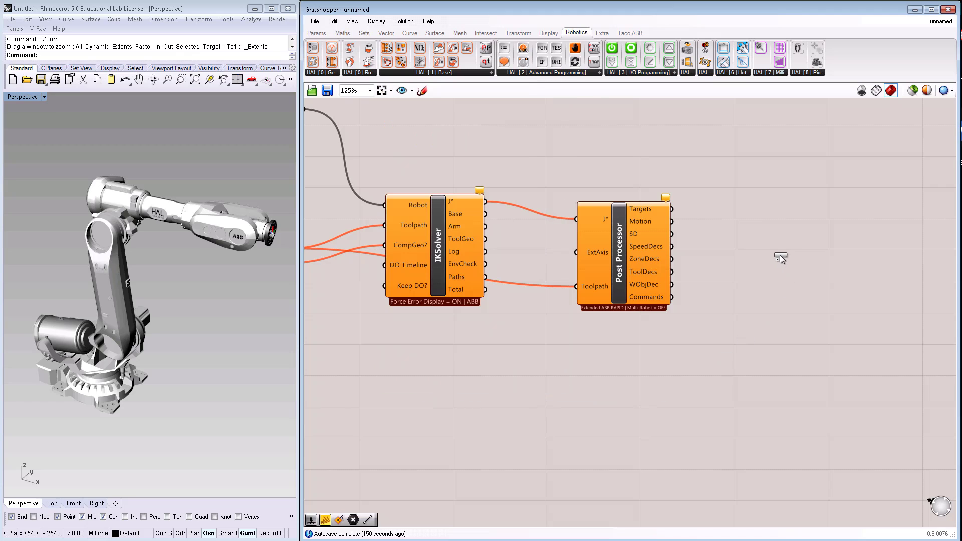
left_click(780, 256)
left_click_drag(785, 260, 824, 256)
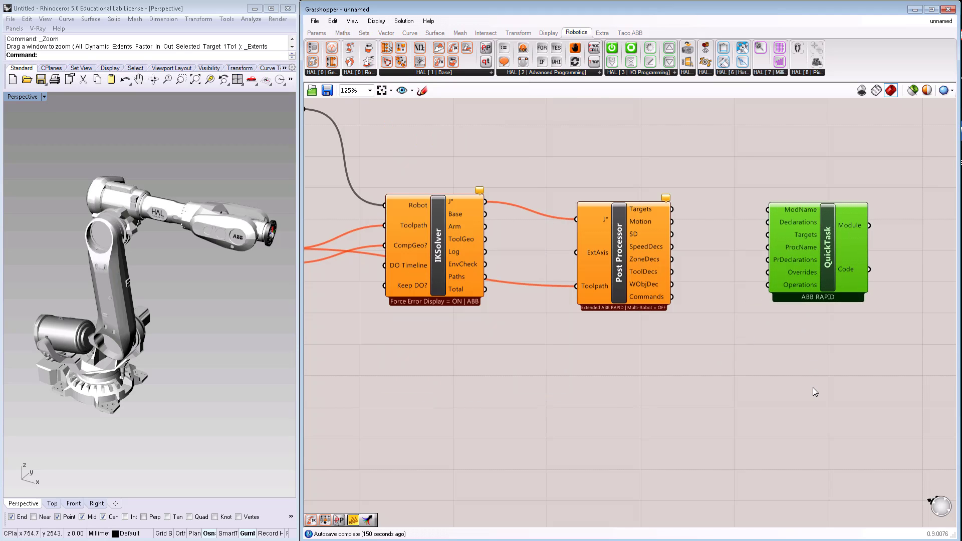
right_click_drag(652, 389, 478, 396)
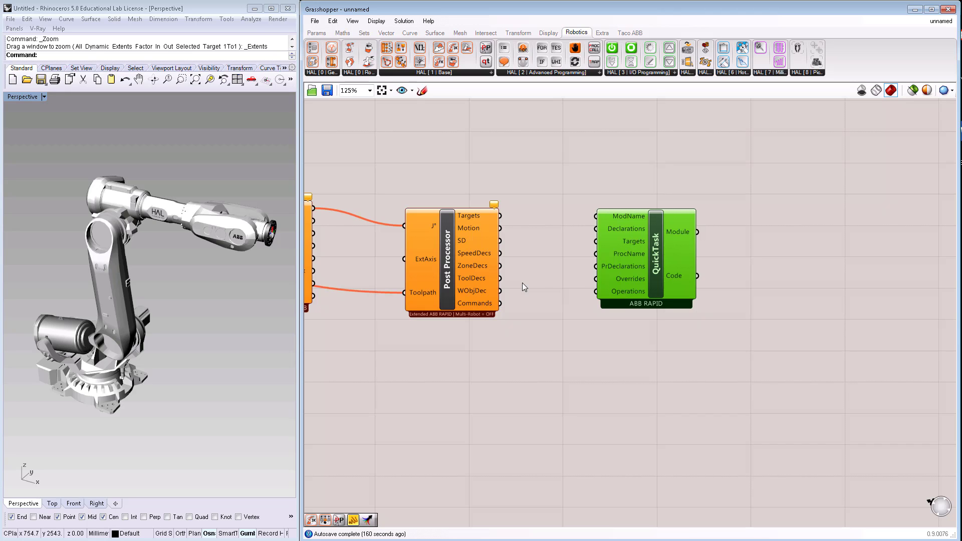
left_click_drag(659, 247, 663, 266)
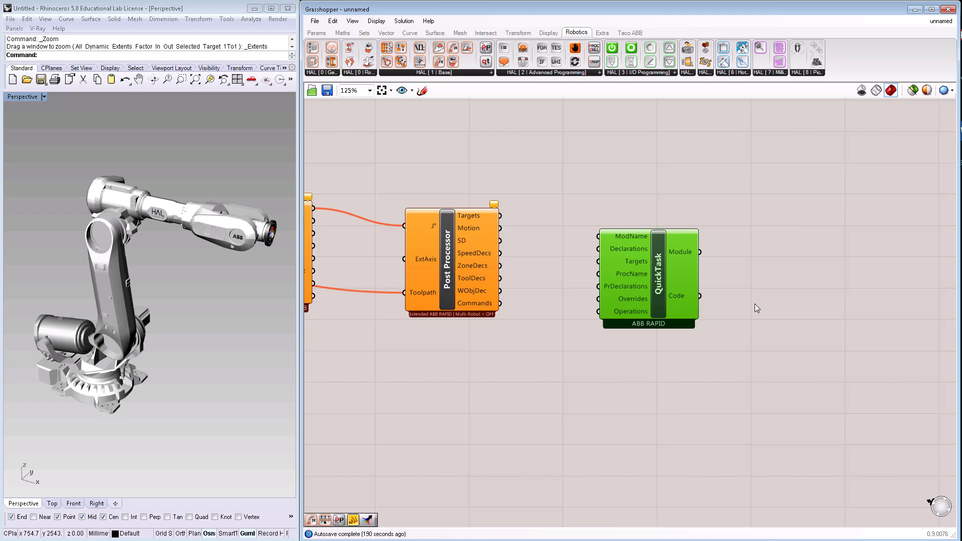
Step: Wire the Post Processor's Targets and Motion outputs into QuickTask's Targets and Operations inputs
left_click(582, 315)
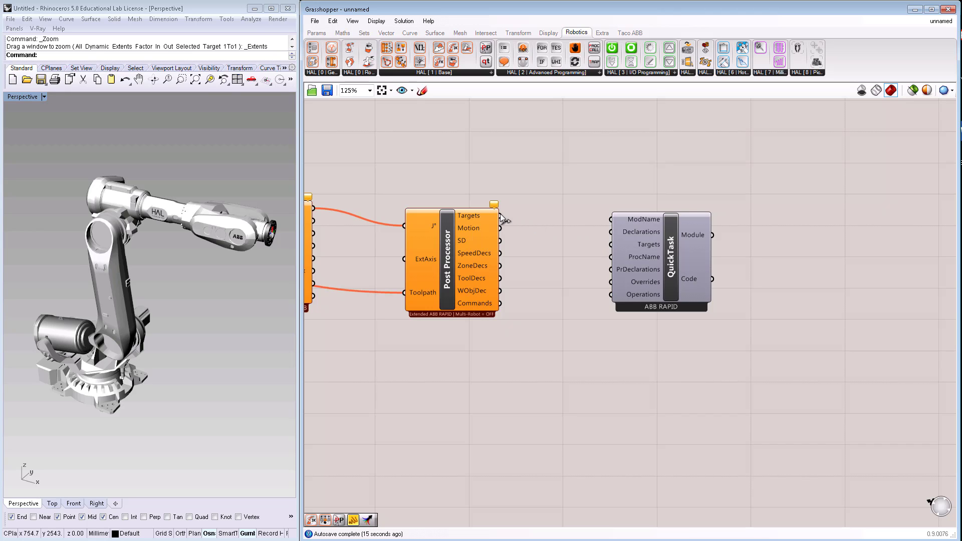
left_click_drag(500, 215, 610, 244)
left_click_drag(500, 228, 610, 294)
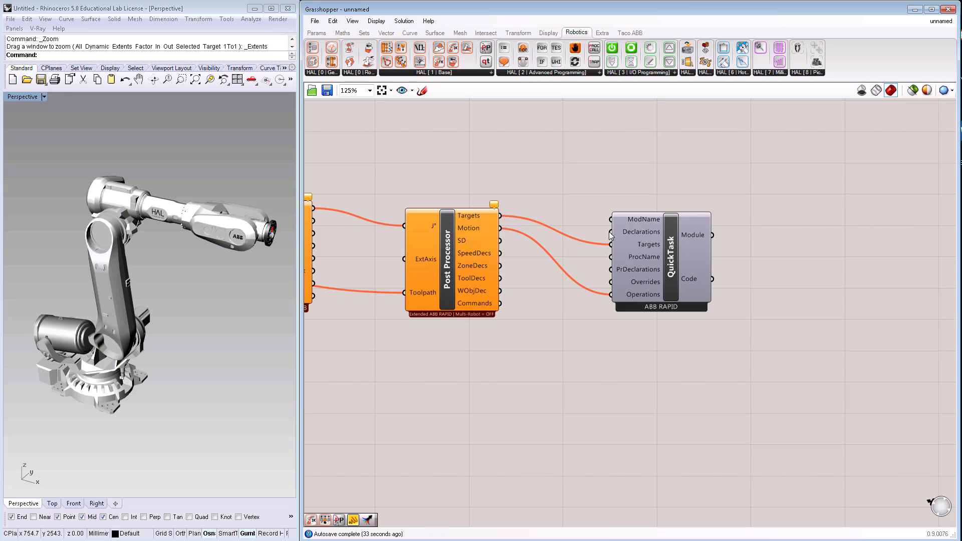
Step: Add a Merge taking SpeedDecs, ZoneDecs, ToolDecs and WObjDec into D1–D4, feeding QuickTask Declarations
double_click(524, 402)
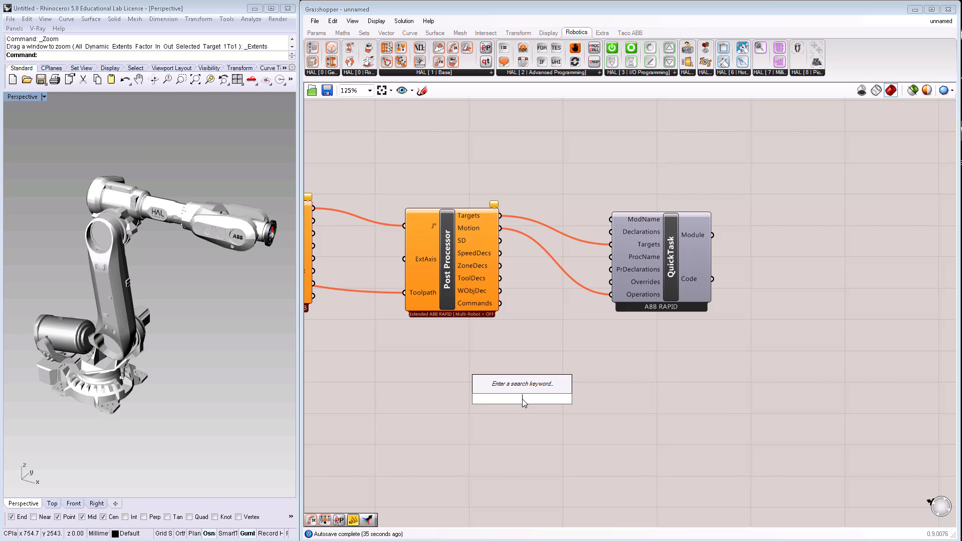
type("merg")
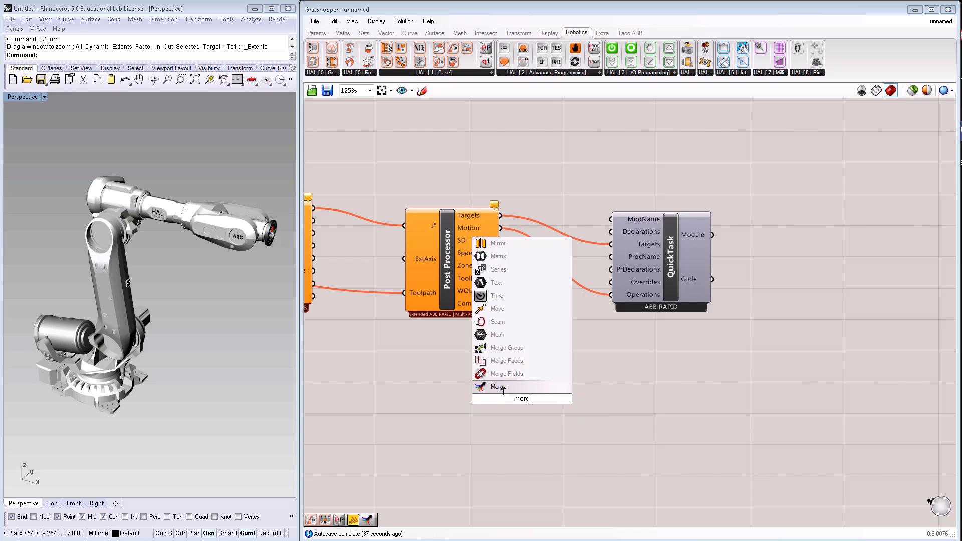
left_click(499, 387)
mouse_move(526, 399)
left_mouse_down()
mouse_move(568, 372)
mouse_move(544, 364)
left_mouse_up()
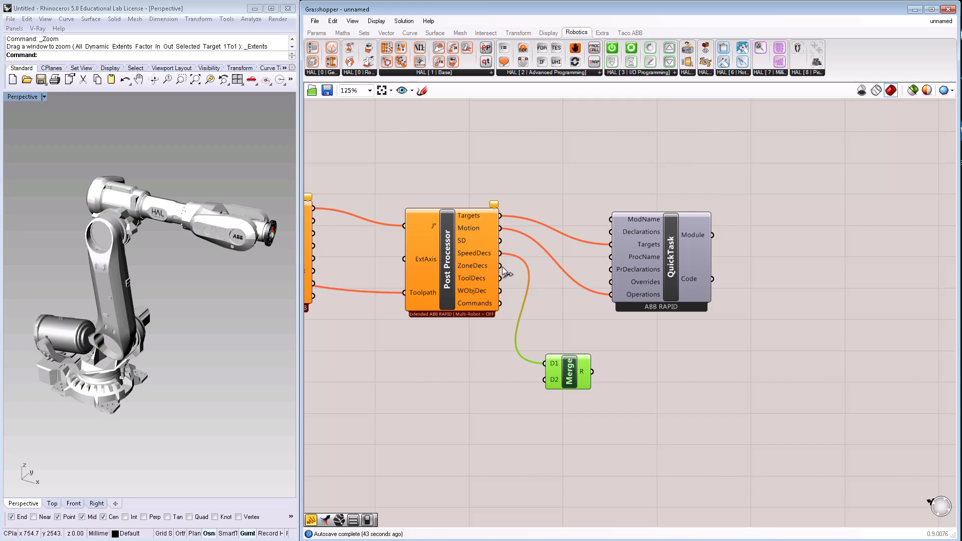
left_click_drag(502, 266, 545, 380)
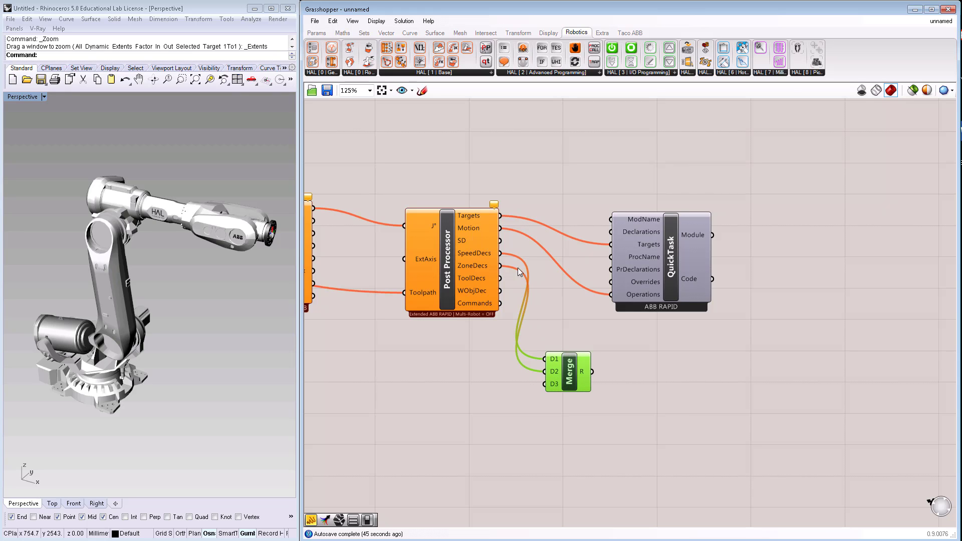
left_click_drag(501, 278, 546, 383)
left_click_drag(501, 291, 542, 392)
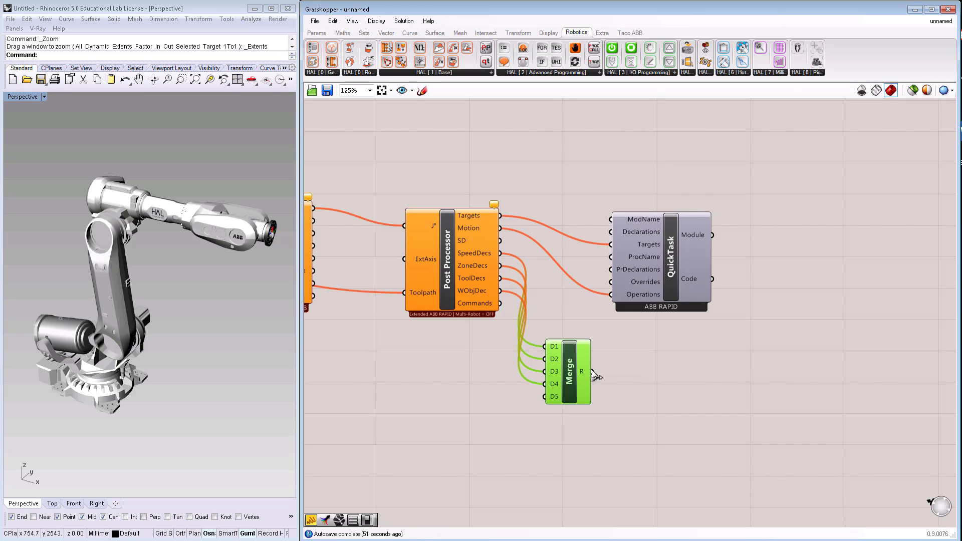
mouse_move(591, 372)
left_mouse_down()
mouse_move(583, 273)
mouse_move(610, 232)
left_mouse_up()
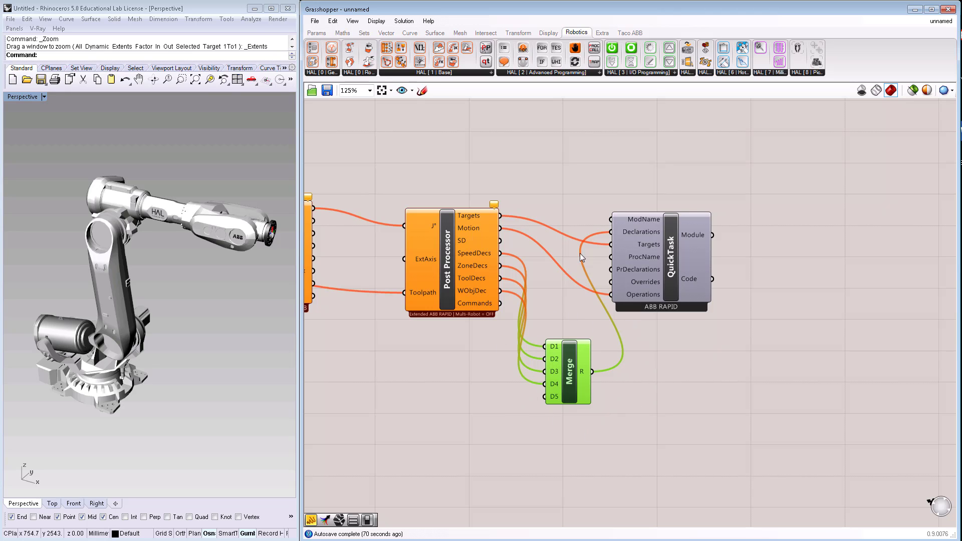
left_click_drag(571, 368, 567, 335)
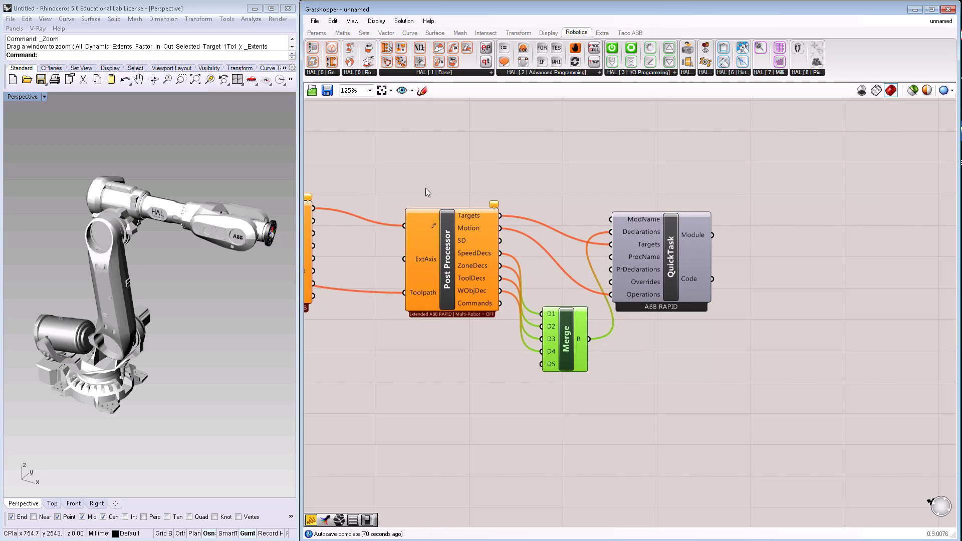
scroll(651, 309, "down", 1)
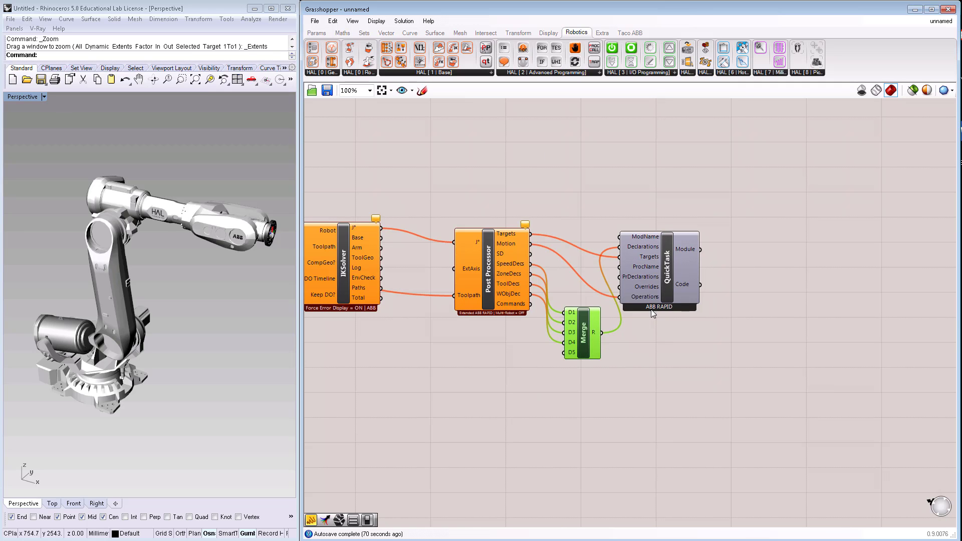
right_click_drag(634, 351, 641, 347)
scroll(641, 347, "down", 1)
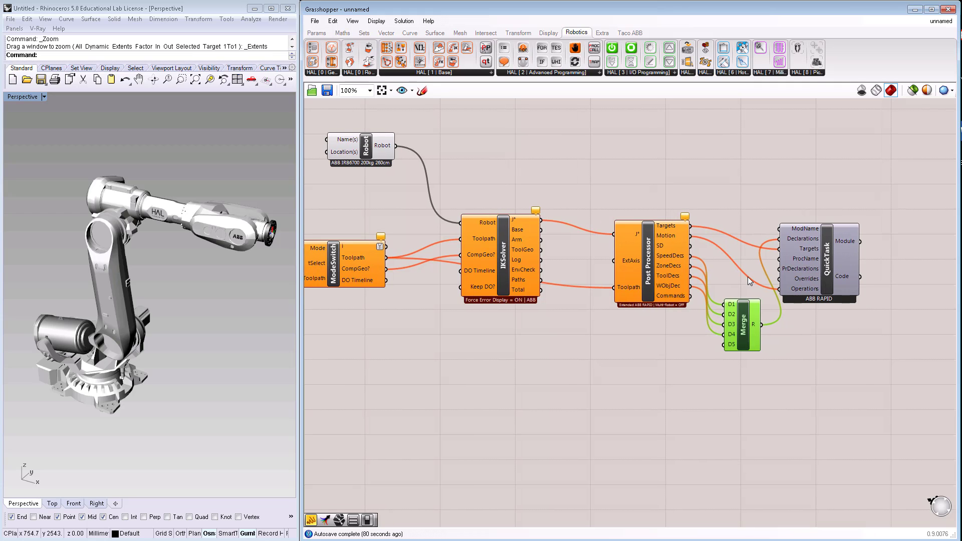
scroll(749, 282, "down", 1)
right_click_drag(502, 268, 607, 282)
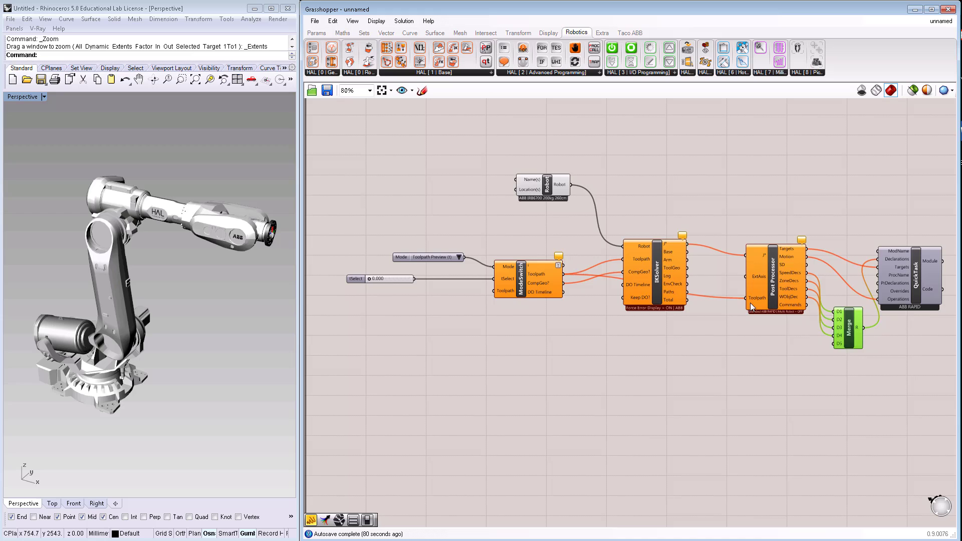
scroll(752, 304, "down", 1)
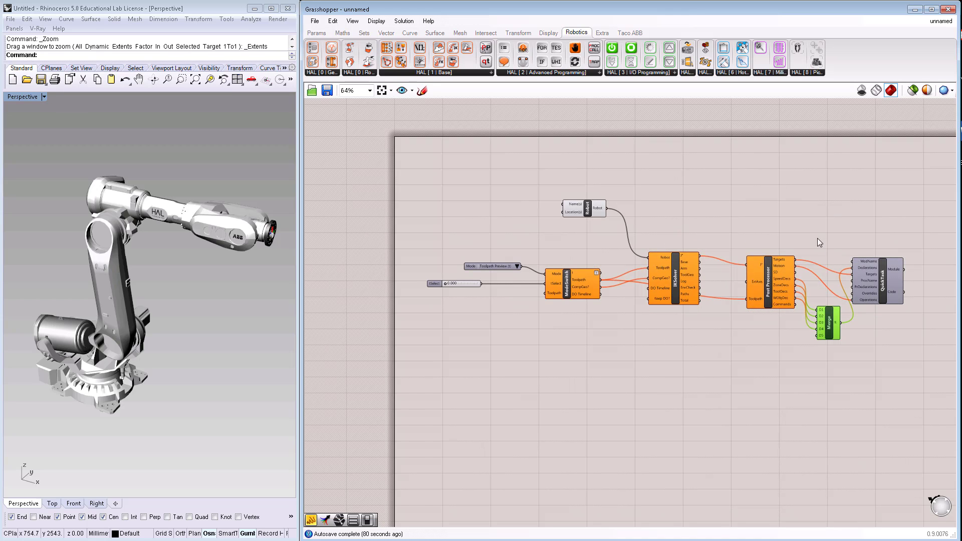
scroll(817, 238, "up", 1)
scroll(677, 249, "up", 1)
scroll(568, 255, "up", 1)
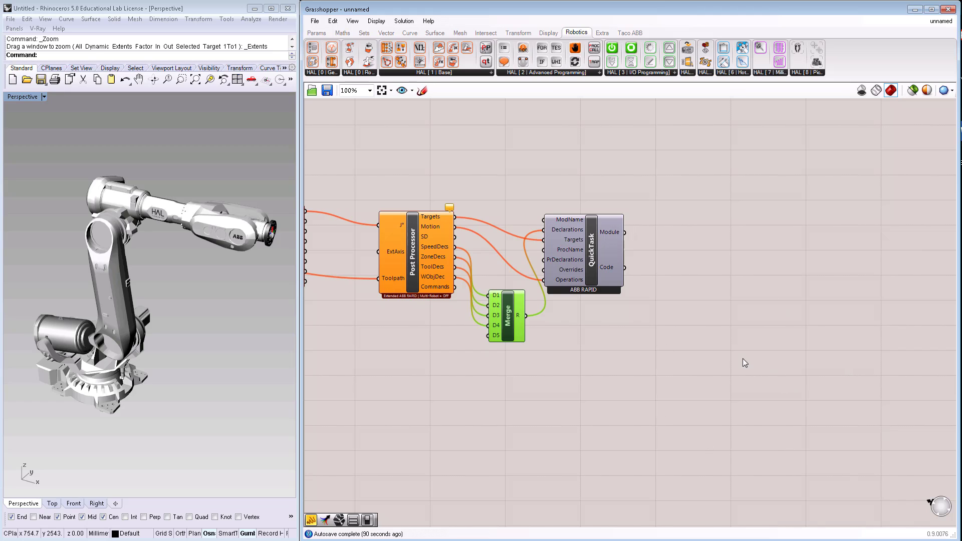
right_click_drag(704, 359, 625, 341)
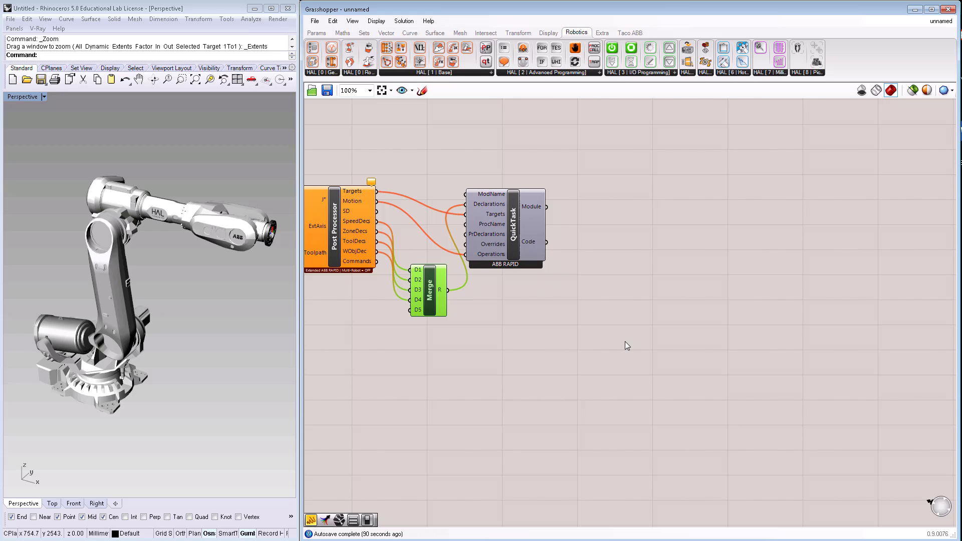
left_click(625, 342)
Step: Place a HAL Base Program Exporter and connect QuickTask's Module output to its Tasks input
left_click(439, 72)
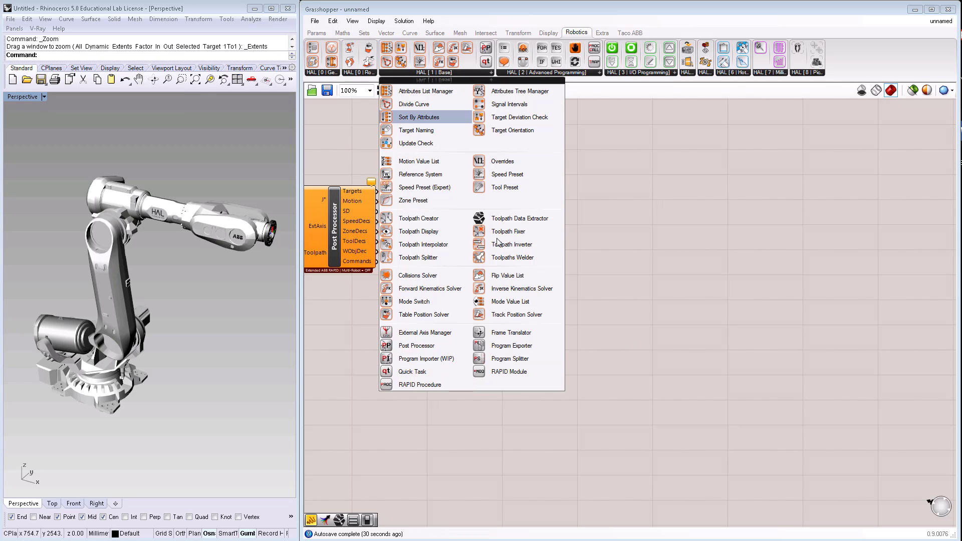
left_click(502, 344)
left_click(596, 340)
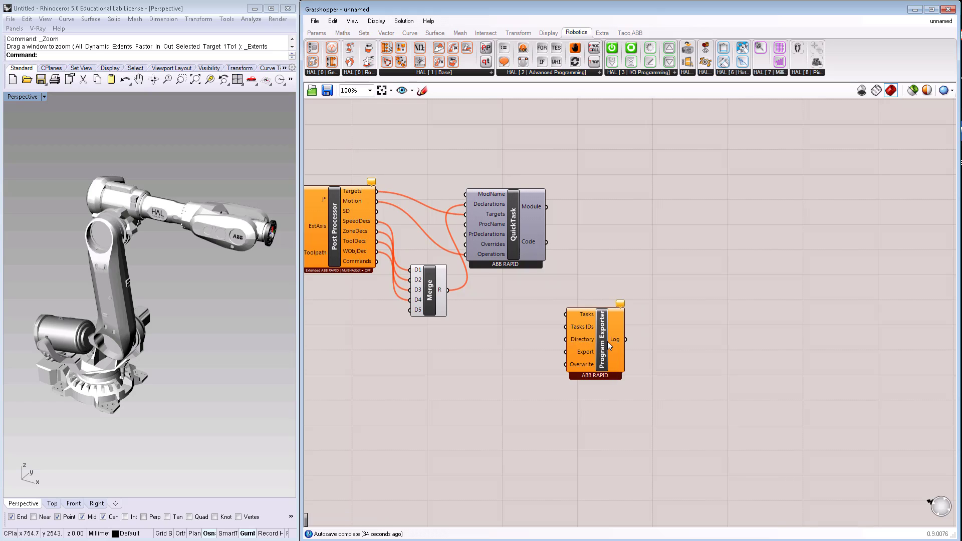
left_click_drag(598, 342, 634, 345)
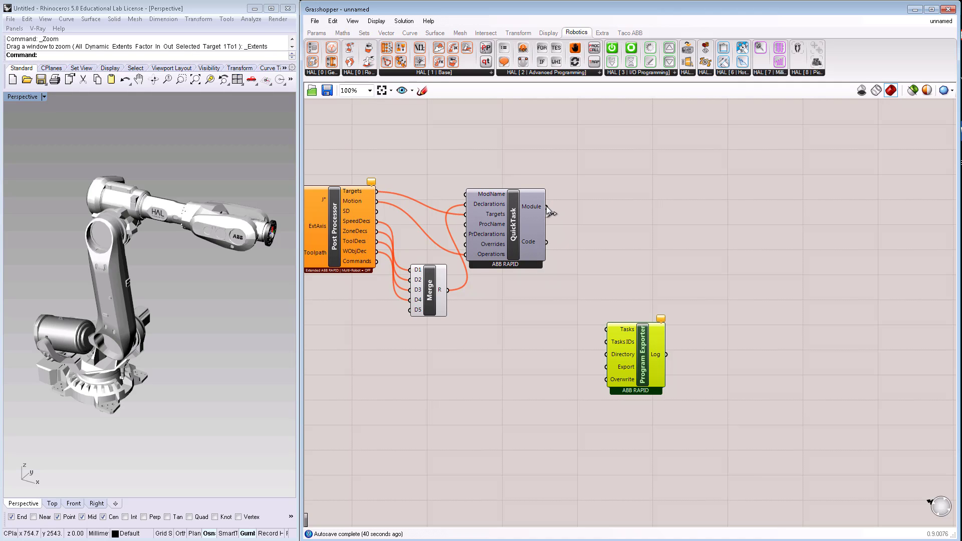
left_click_drag(546, 206, 607, 329)
Step: Add a short text panel reading 'FolderName' beside the Program Exporter
left_click(315, 21)
left_click(314, 20)
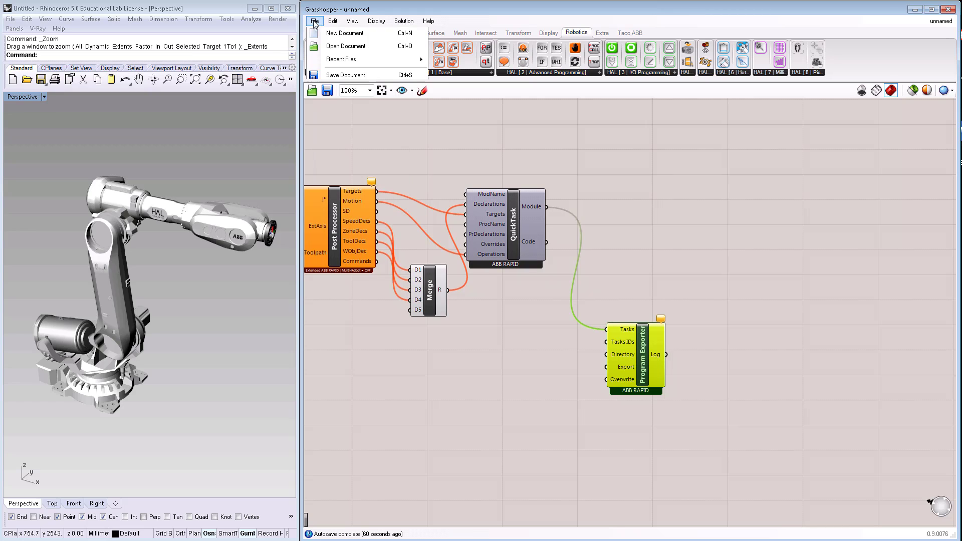
left_click(317, 33)
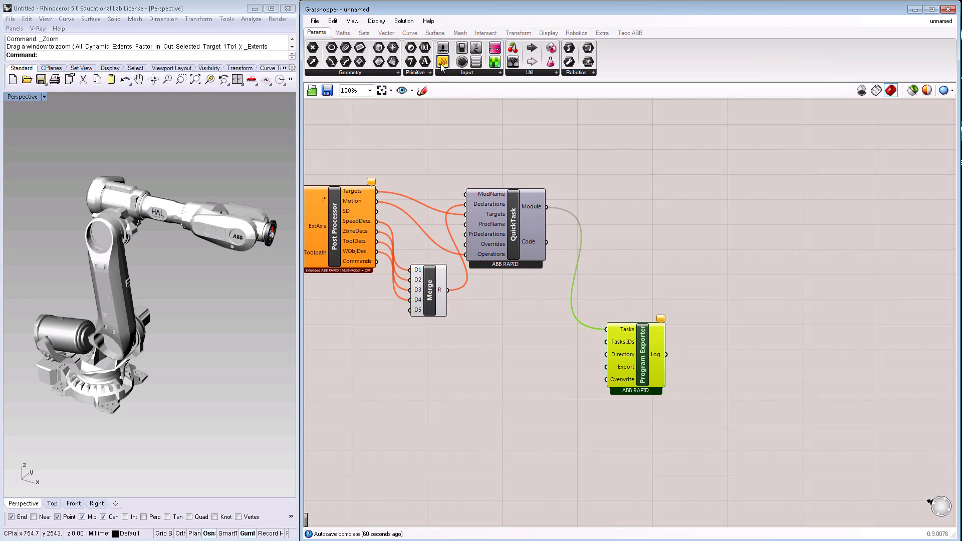
left_click_drag(443, 62, 478, 388)
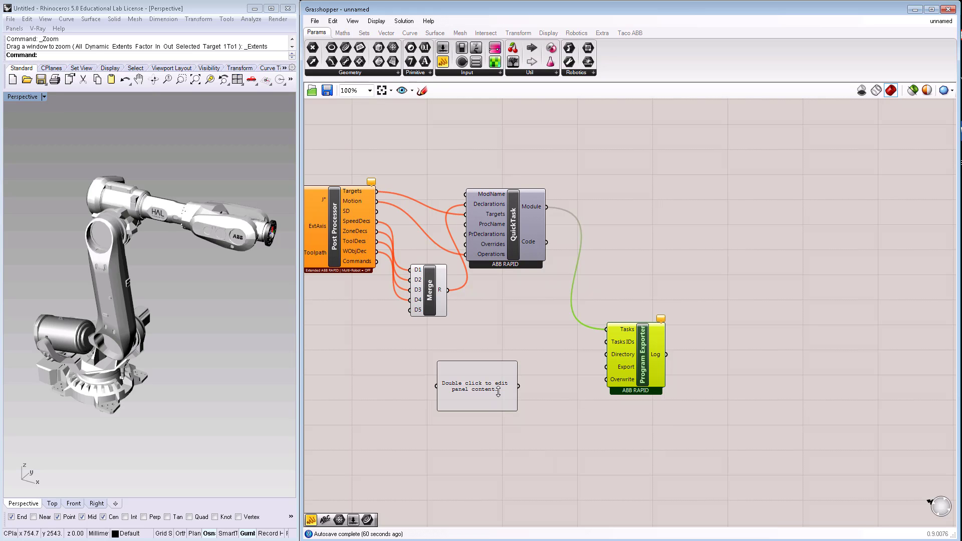
mouse_move(496, 411)
left_mouse_down()
mouse_move(497, 390)
mouse_move(606, 343)
left_mouse_up()
left_click_drag(482, 374, 476, 351)
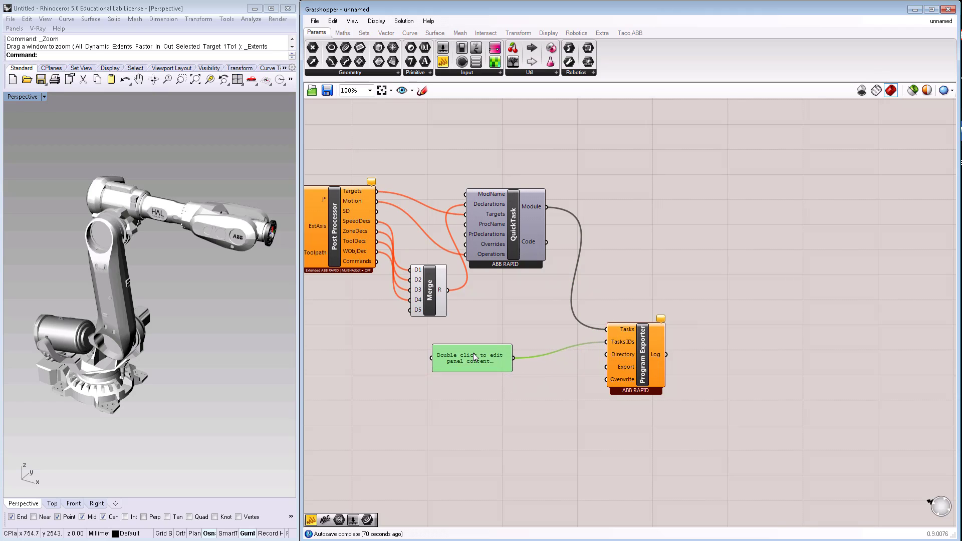
double_click(474, 350)
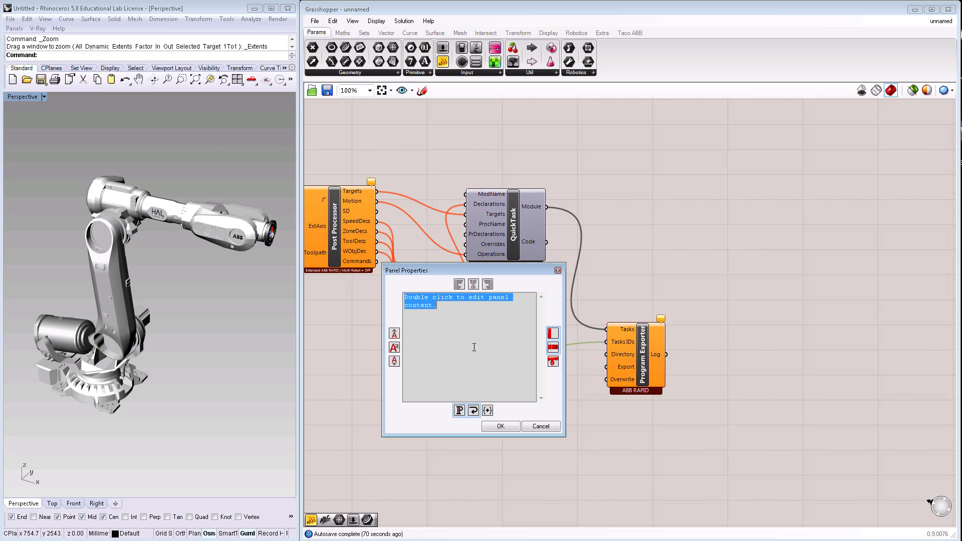
type("Folf")
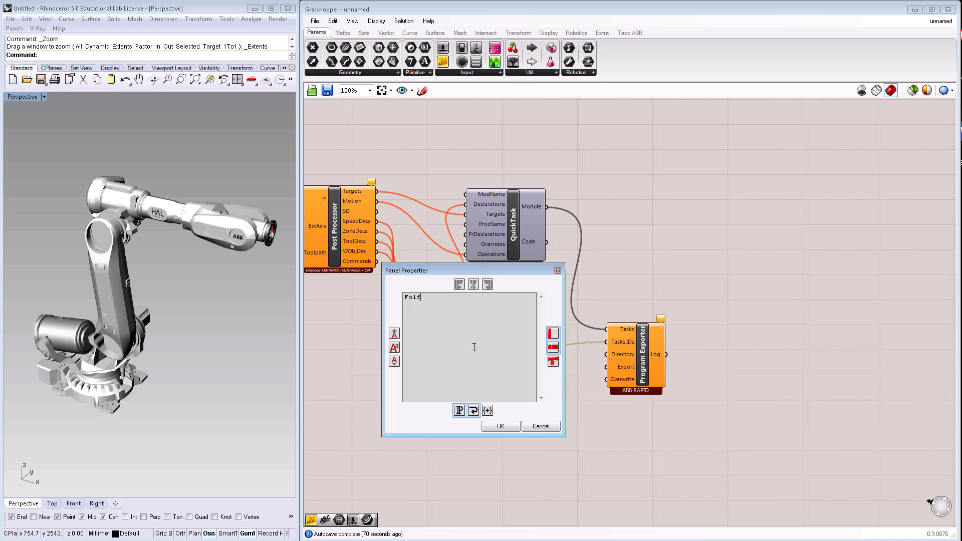
key("BackSpace")
type("derName")
left_click(501, 426)
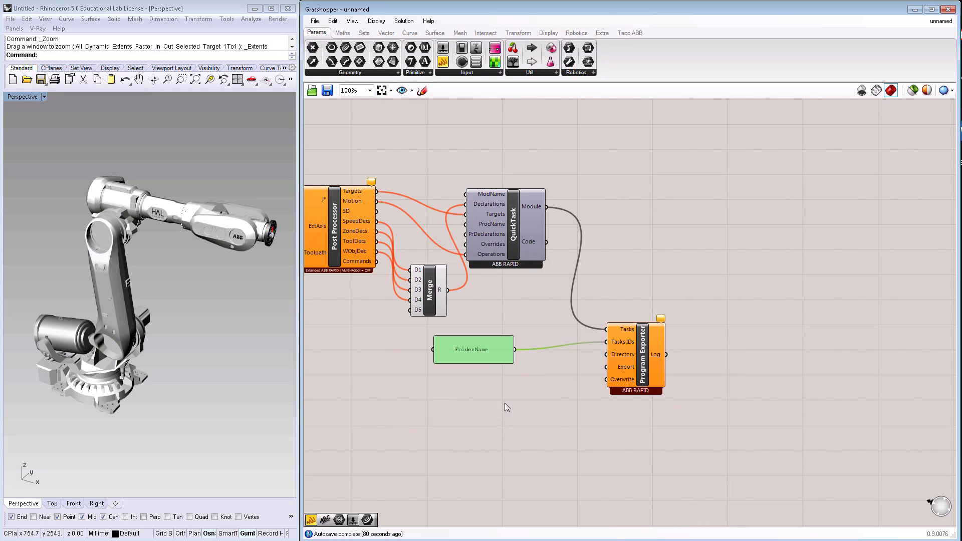
left_click_drag(488, 363, 517, 344)
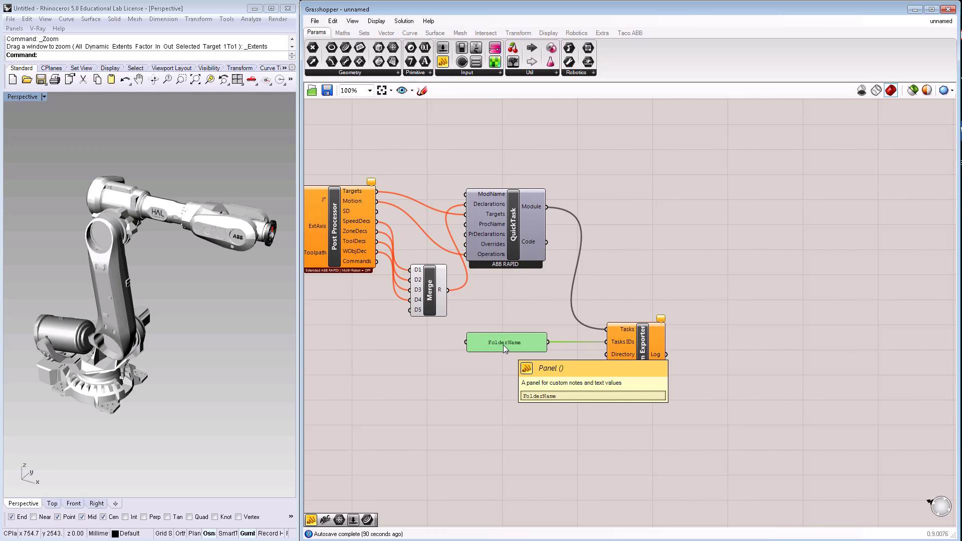
Step: Copy the panel below and change its text to C:\ for the Directory input
mouse_move(504, 346)
left_mouse_down()
mouse_move(516, 350)
mouse_move(514, 367)
mouse_move(608, 354)
left_mouse_up()
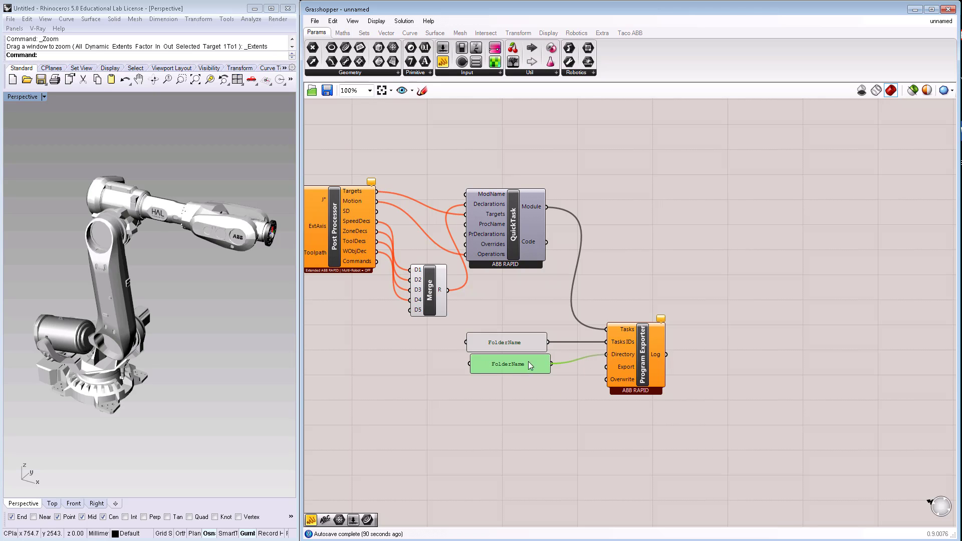
double_click(504, 368)
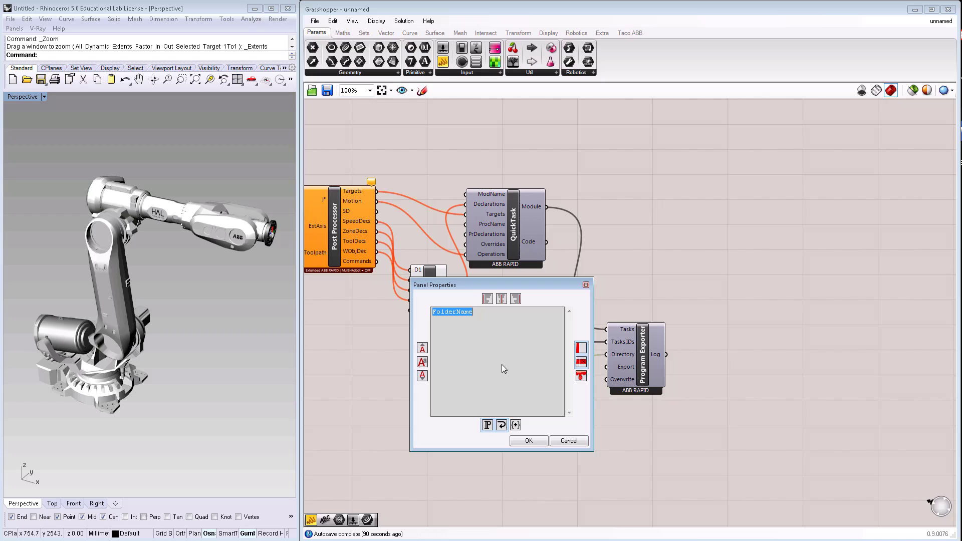
type("C:")
type("\\")
left_click(528, 441)
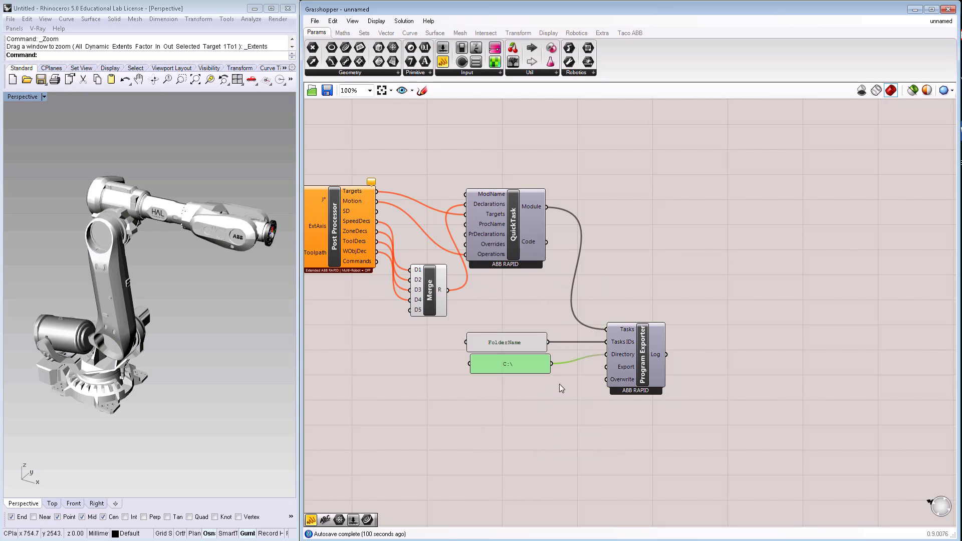
Step: Add a Button wired to Program Exporter's Export input
double_click(505, 406)
type("butto")
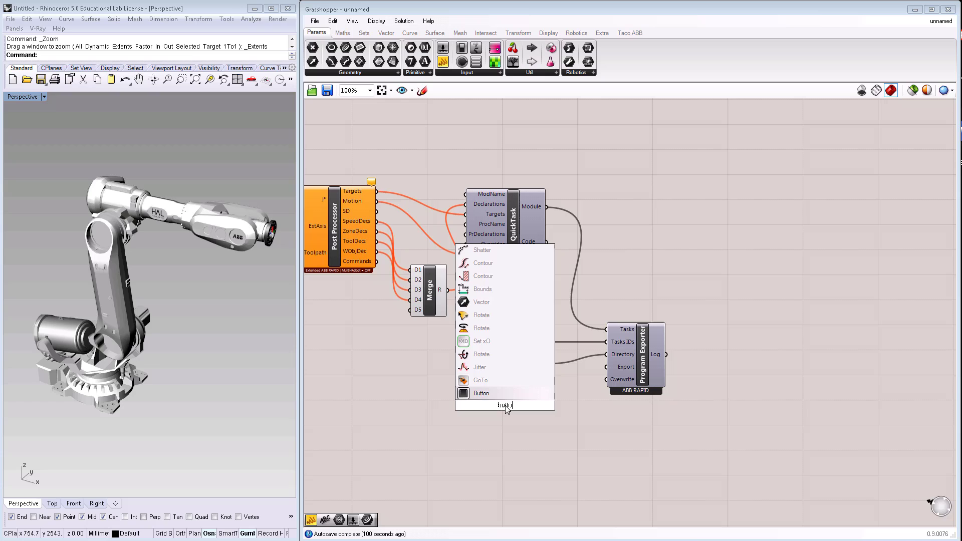
key("Return")
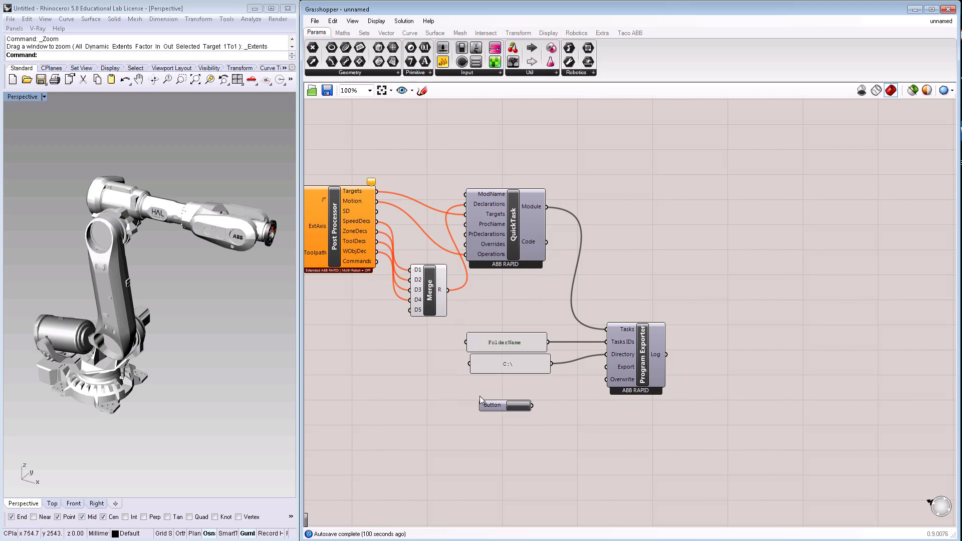
left_click_drag(532, 406, 607, 366)
left_click_drag(494, 406, 498, 384)
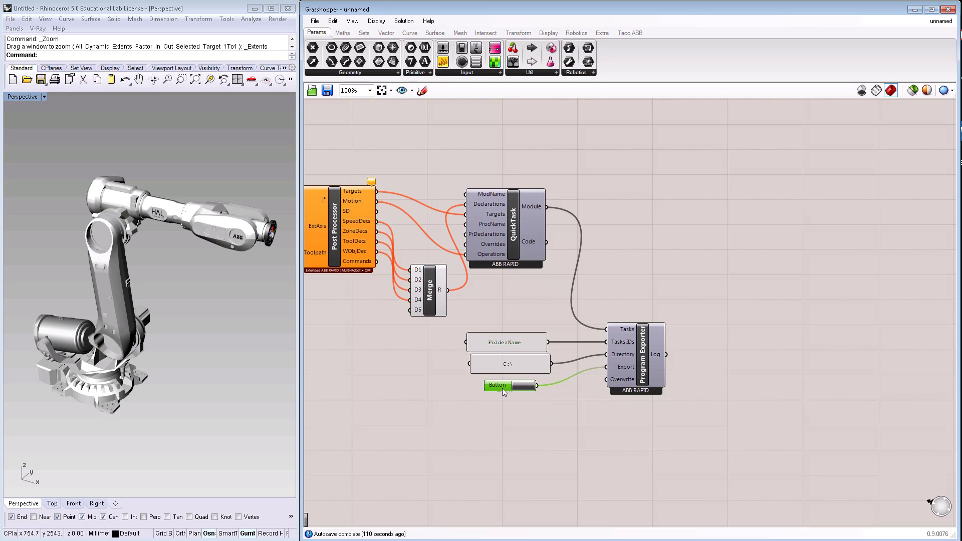
Step: Add a Boolean Toggle wired to the Overwrite input and set it to True
double_click(508, 418)
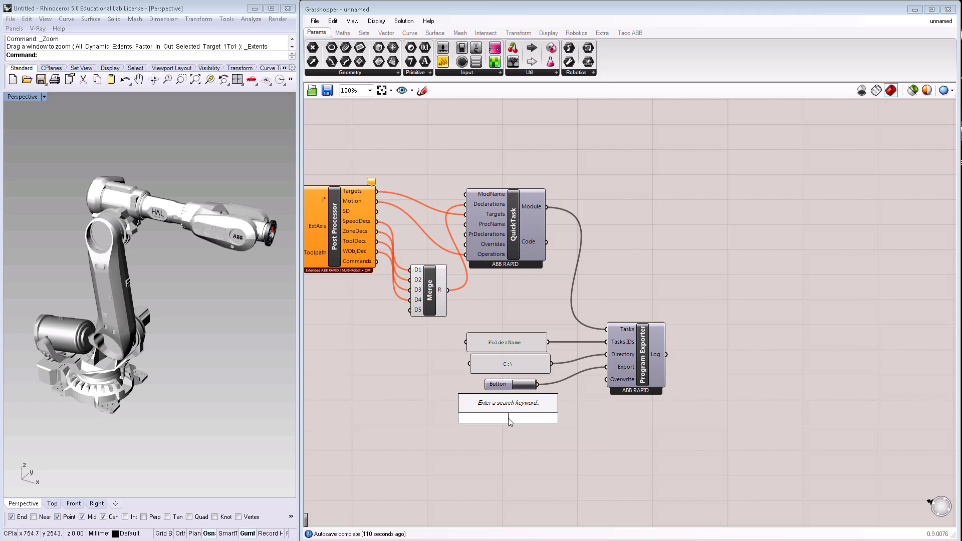
type("bool")
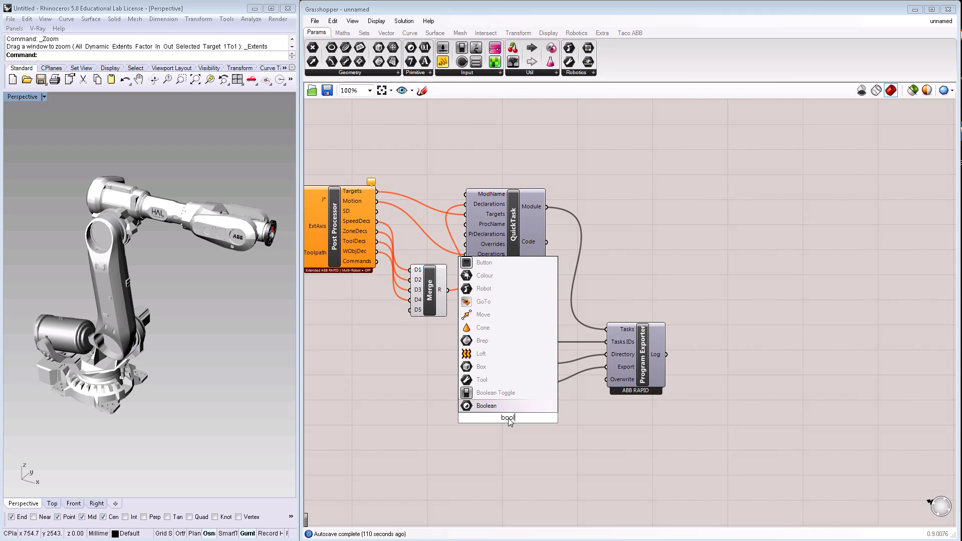
left_click(496, 393)
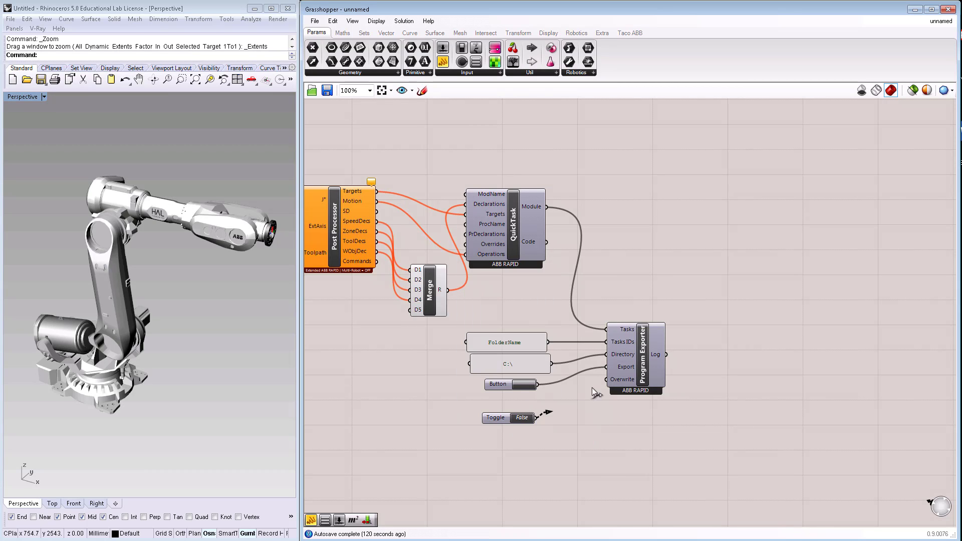
left_click_drag(537, 420, 607, 379)
left_click_drag(497, 419, 529, 405)
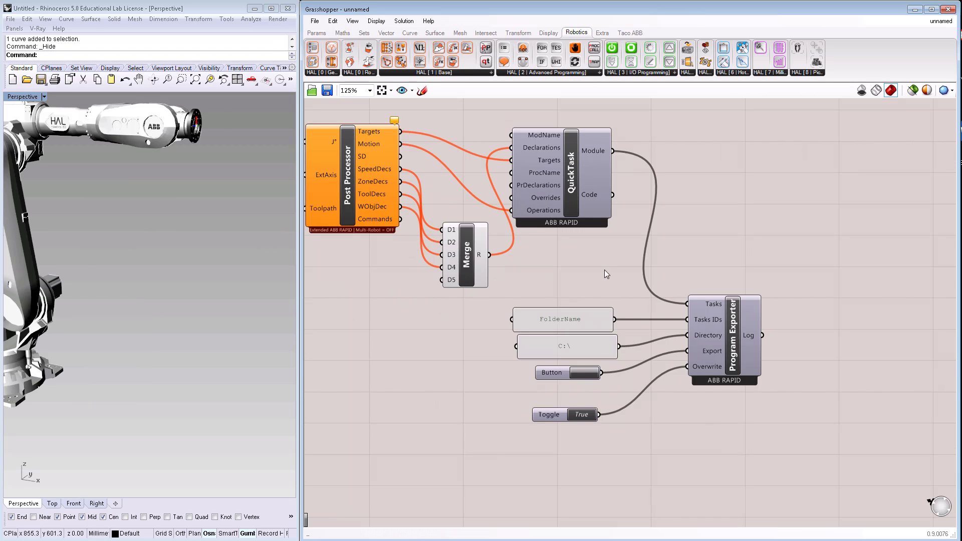
scroll(605, 270, "down", 3)
right_click_drag(488, 331, 713, 346)
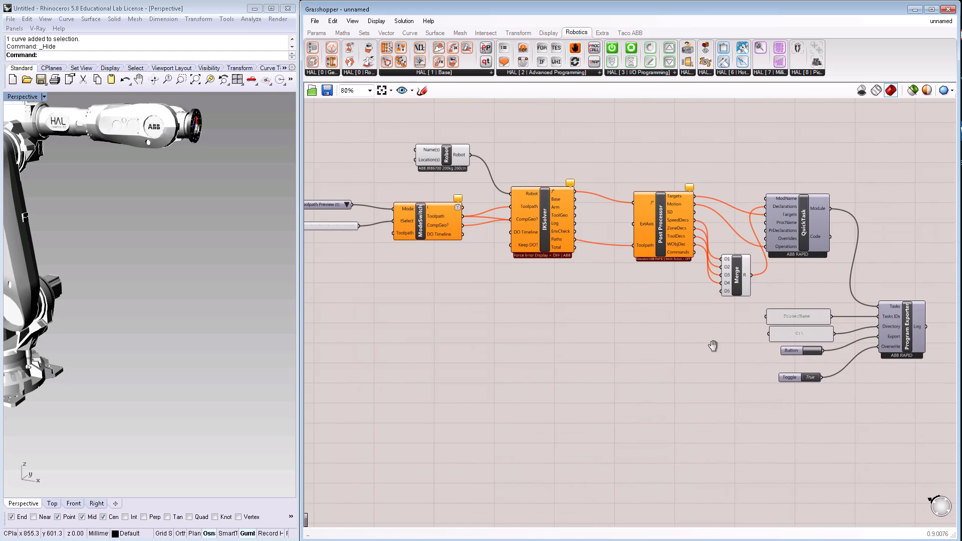
scroll(490, 325, "down", 2)
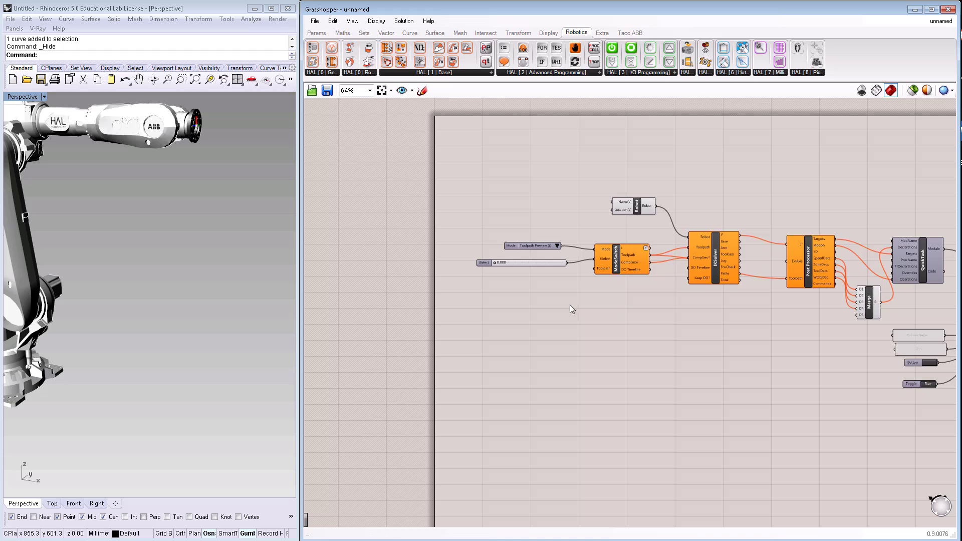
scroll(582, 275, "up", 1)
scroll(569, 306, "down", 1)
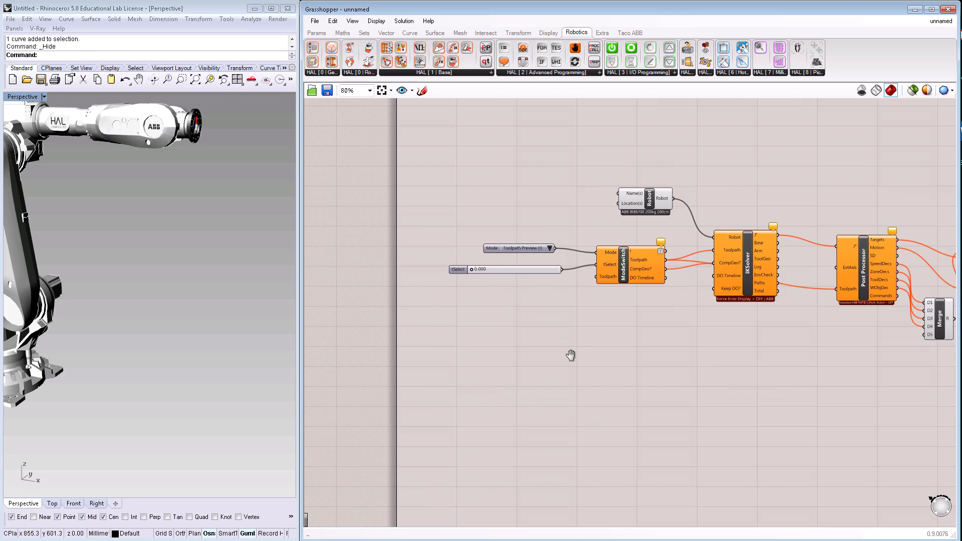
scroll(568, 354, "up", 1)
scroll(633, 338, "up", 1)
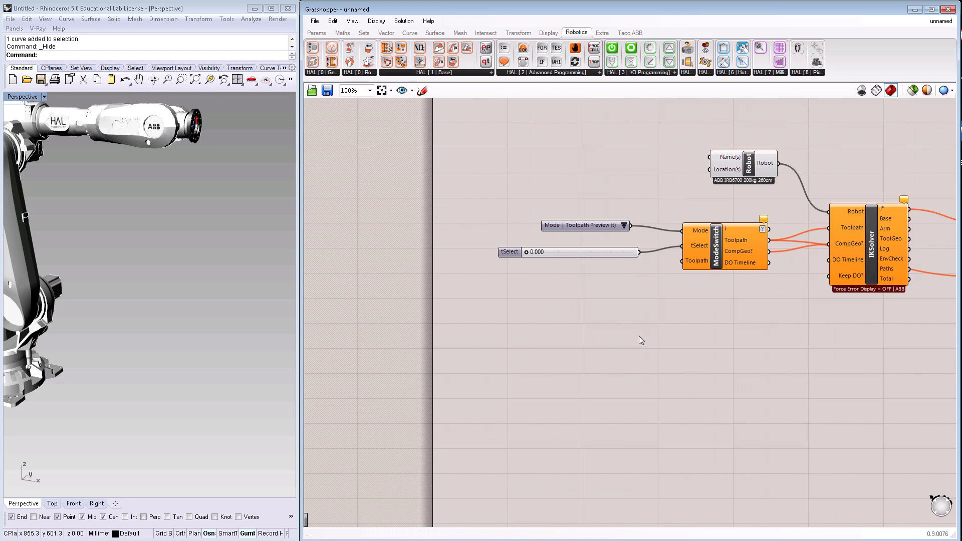
Step: Wire a new Toolpath Creator into ModeSwitch's Toolpath input, then unhide the curve in Rhino
left_click(442, 72)
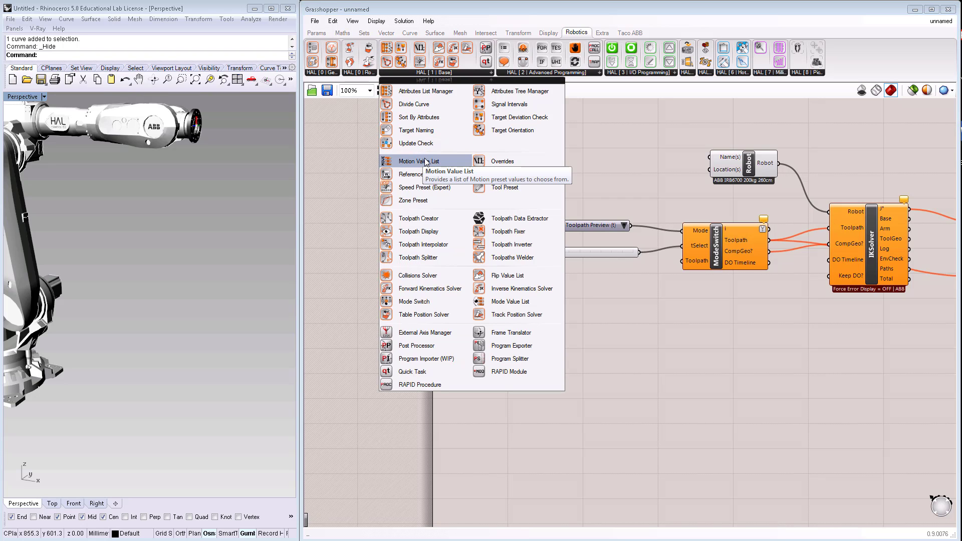
left_click(420, 219)
left_click(384, 248)
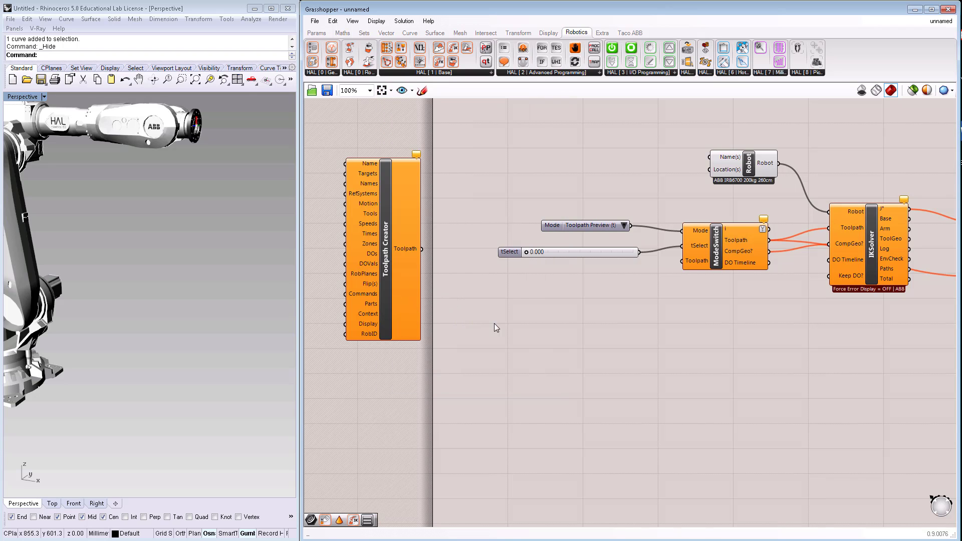
right_click_drag(494, 324, 558, 332)
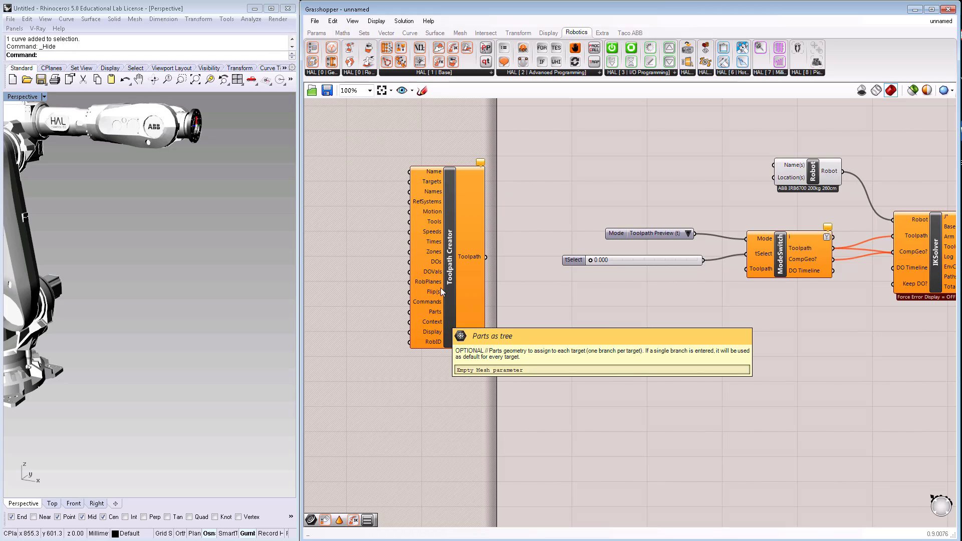
right_click_drag(496, 322, 416, 312)
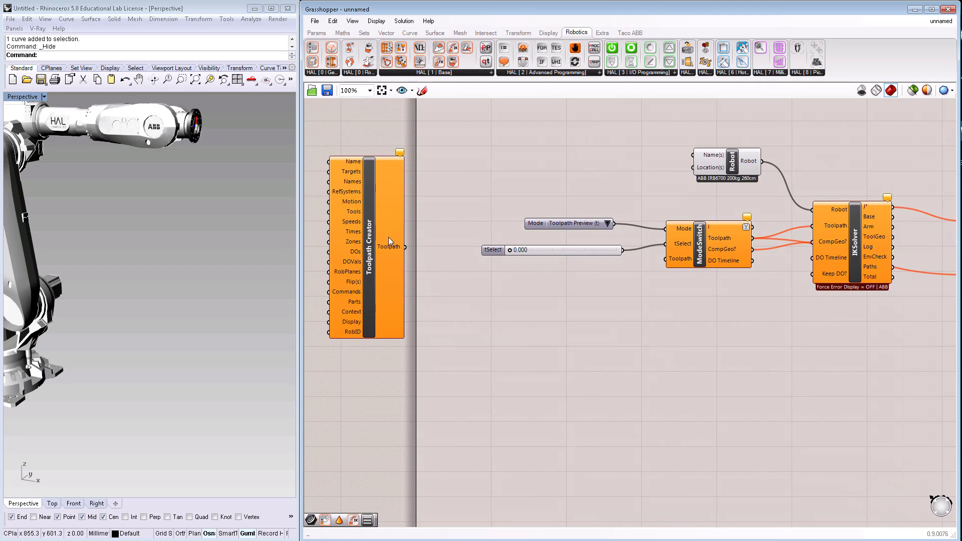
left_click_drag(405, 247, 669, 261)
right_click_drag(561, 338, 688, 338)
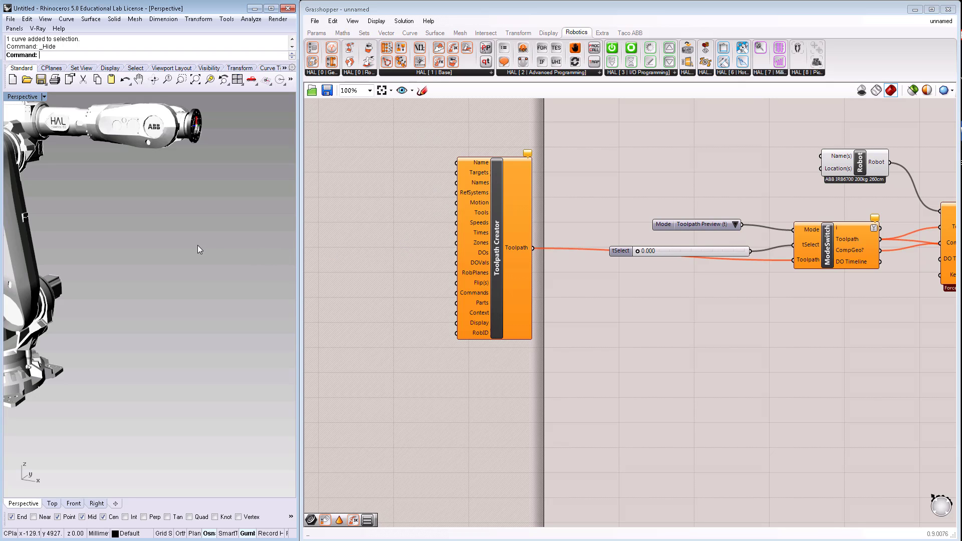
key("ctrl+shift+h")
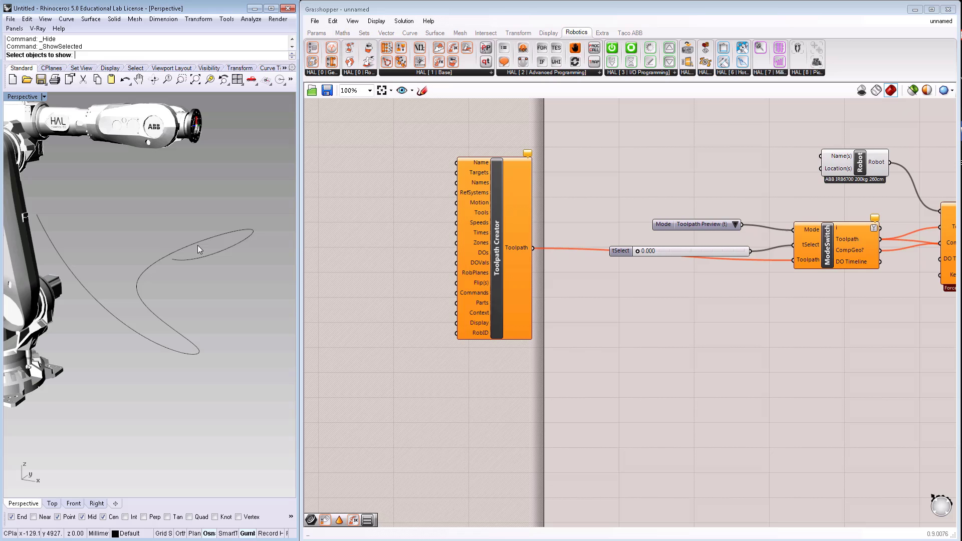
left_click(194, 243)
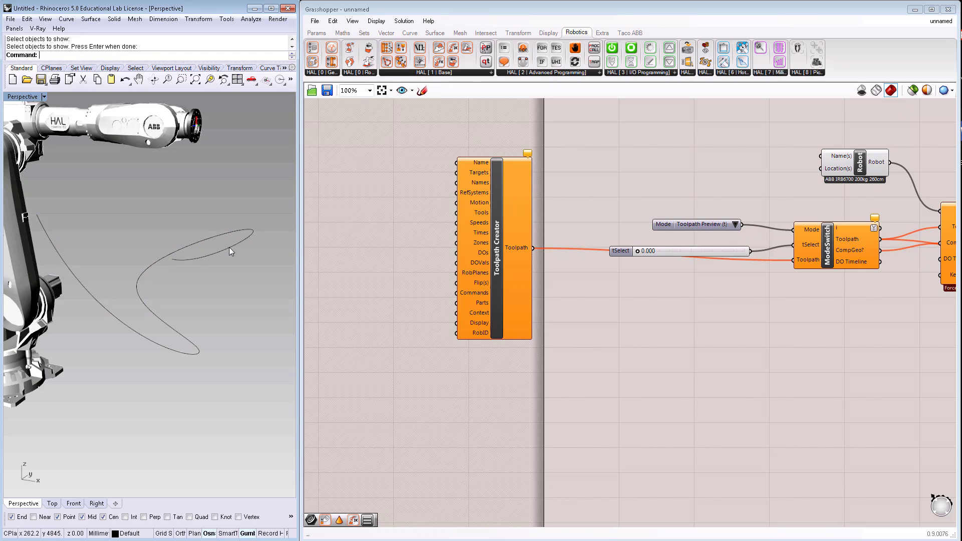
Step: Place a Crv parameter and reference the Rhino curve into it with Set one Curve
double_click(367, 238)
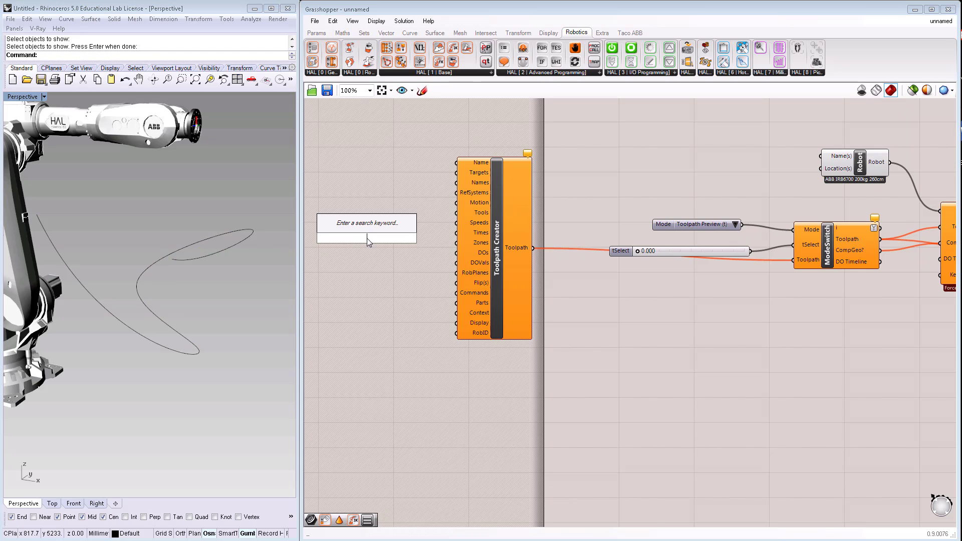
type("curv")
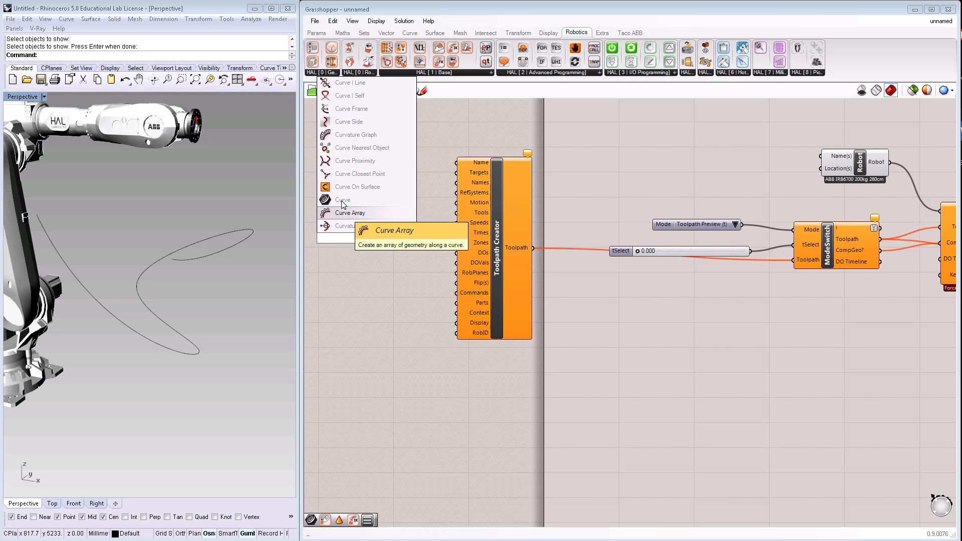
left_click(342, 200)
right_click(367, 238)
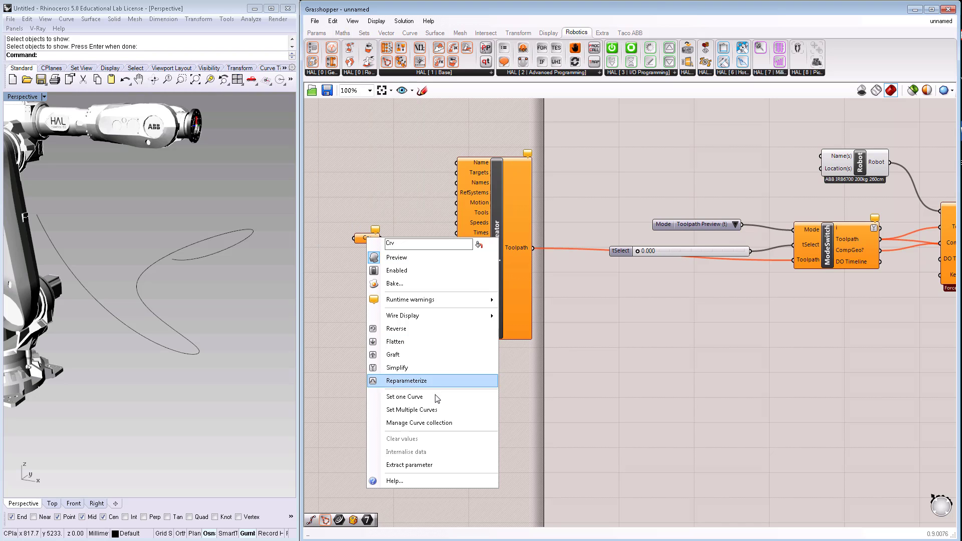
left_click(405, 397)
left_click(242, 242)
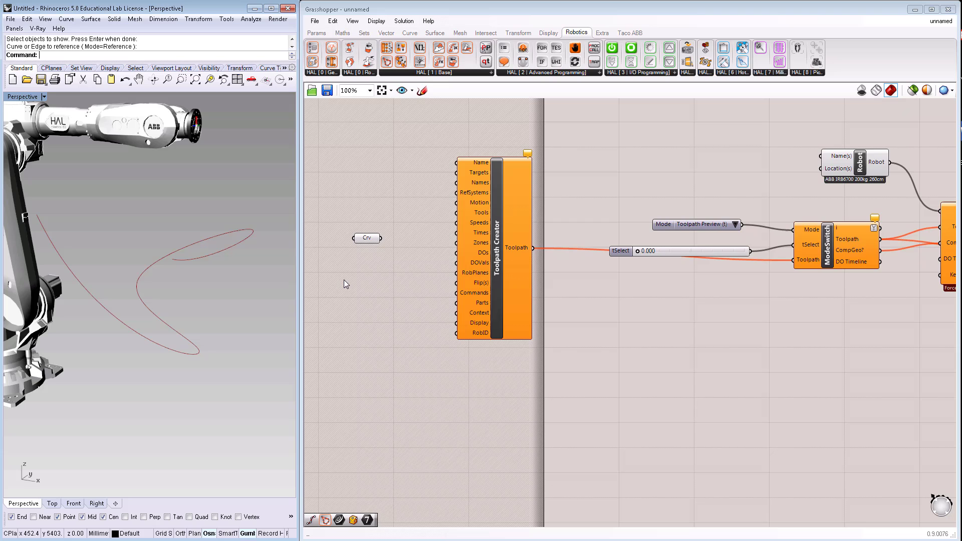
right_click_drag(366, 239, 506, 246)
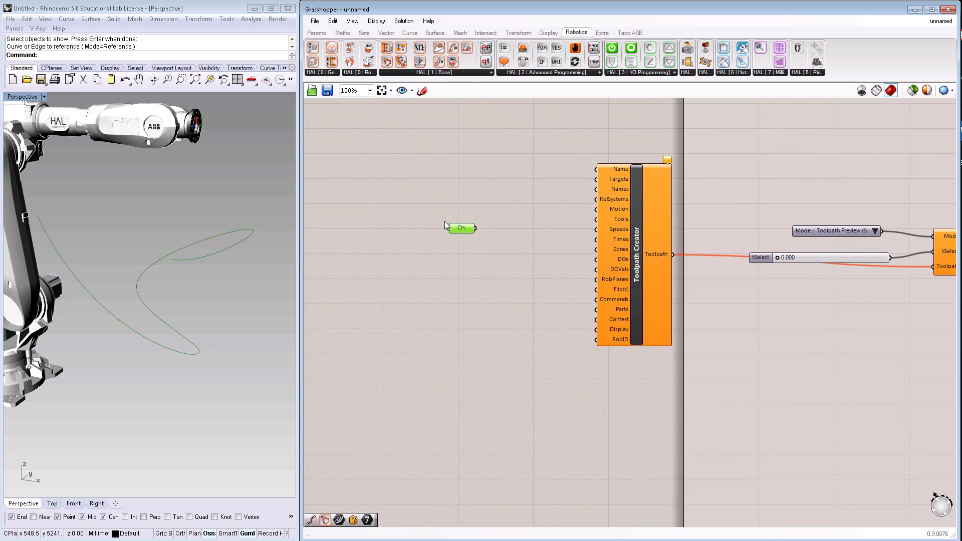
left_click_drag(505, 245, 446, 222)
Step: Divide the referenced curve with DivideCrv and wire its P points into Toolpath Creator's Targets
left_click(422, 72)
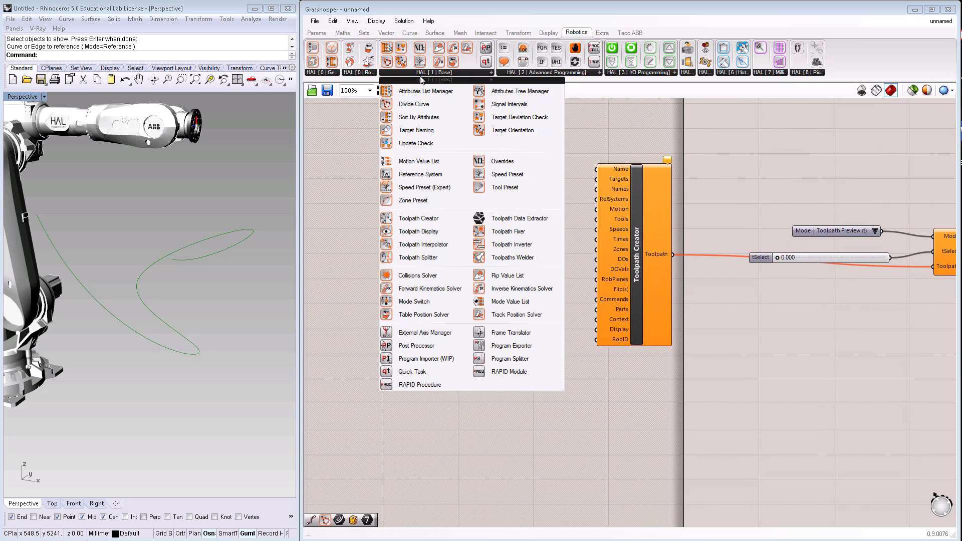
left_click(421, 112)
left_click(515, 284)
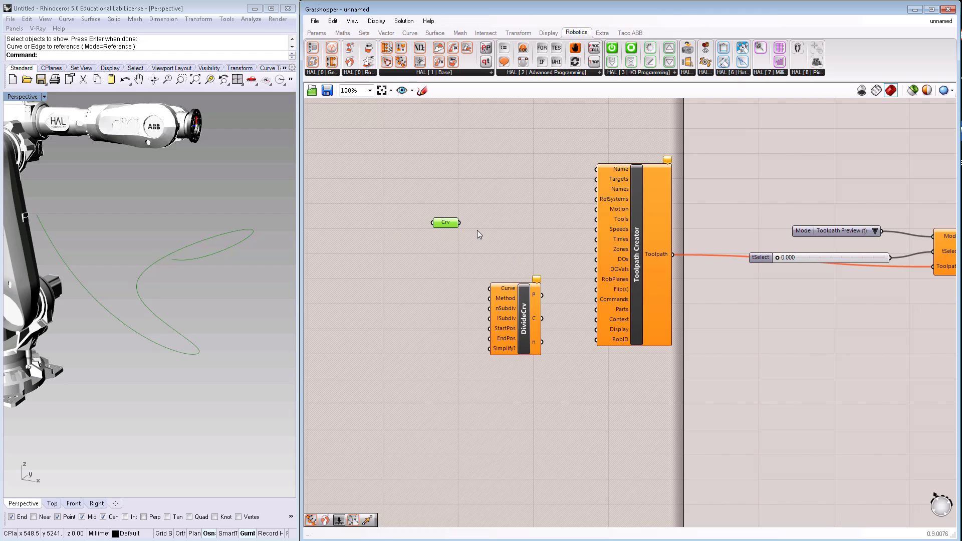
left_click_drag(460, 223, 491, 288)
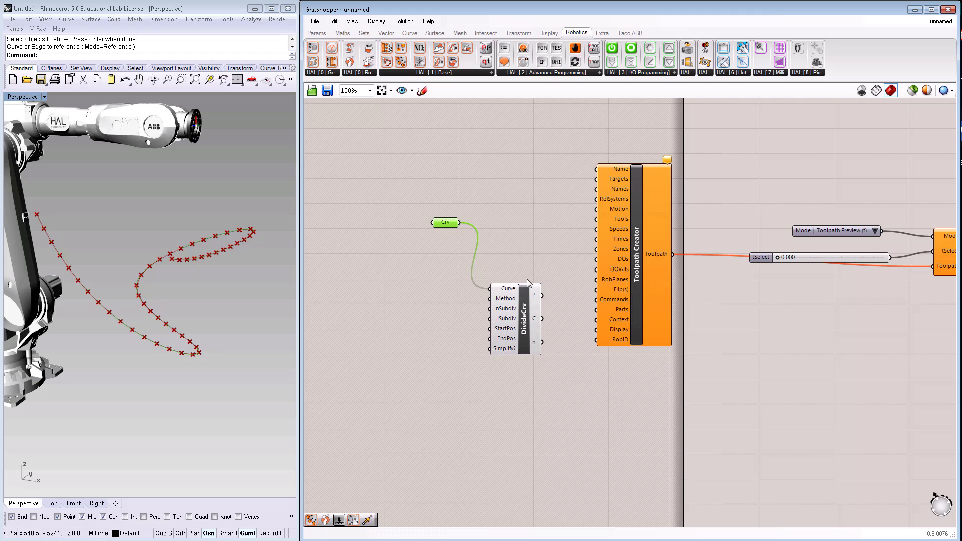
left_click_drag(541, 296, 580, 189)
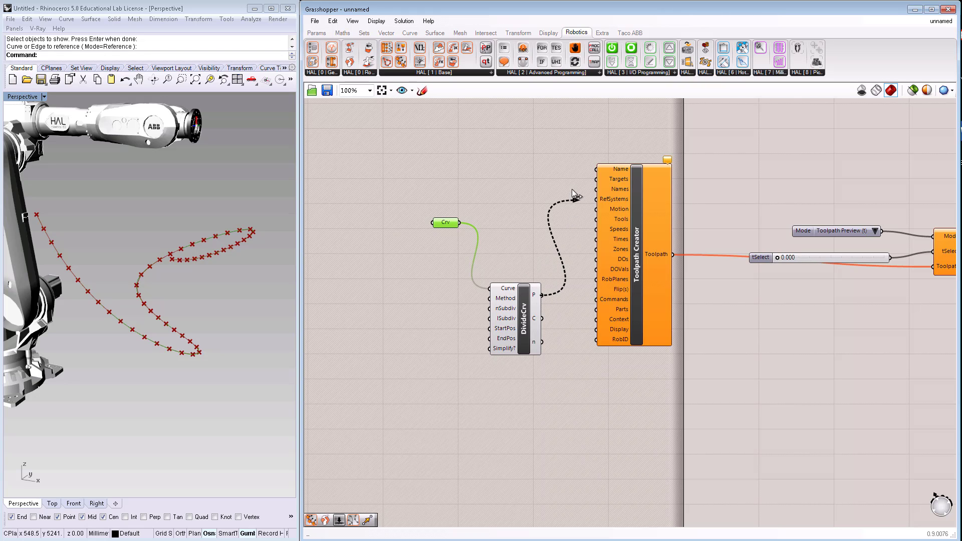
left_click_drag(580, 190, 596, 180)
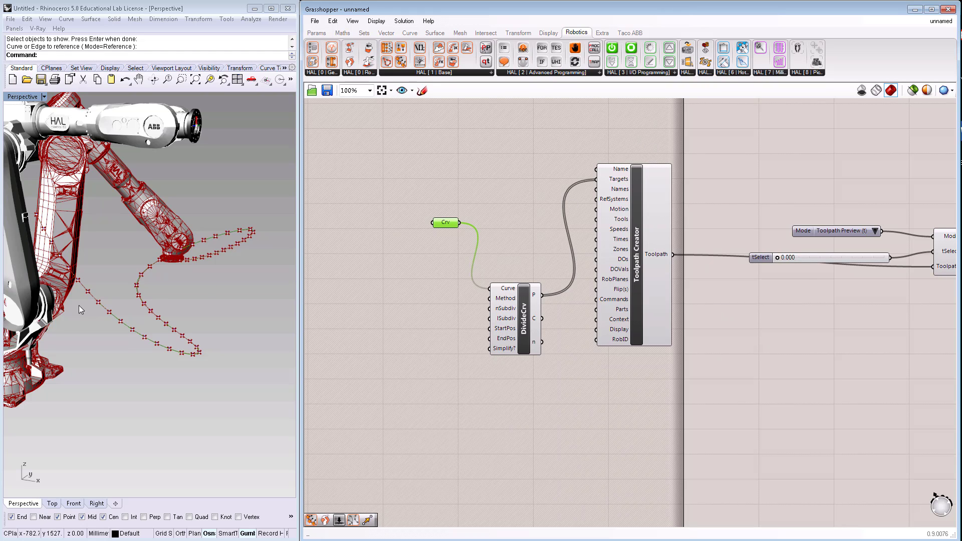
right_click_drag(866, 298, 553, 245)
scroll(557, 244, "up", 3)
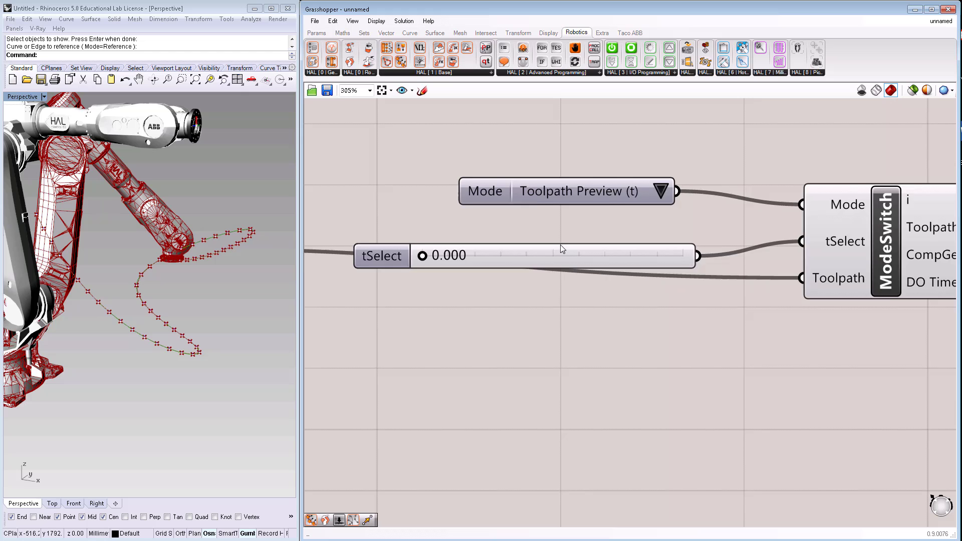
scroll(560, 245, "up", 4)
scroll(436, 269, "down", 2)
mouse_move(405, 265)
left_mouse_down()
mouse_move(576, 276)
mouse_move(552, 277)
left_mouse_up()
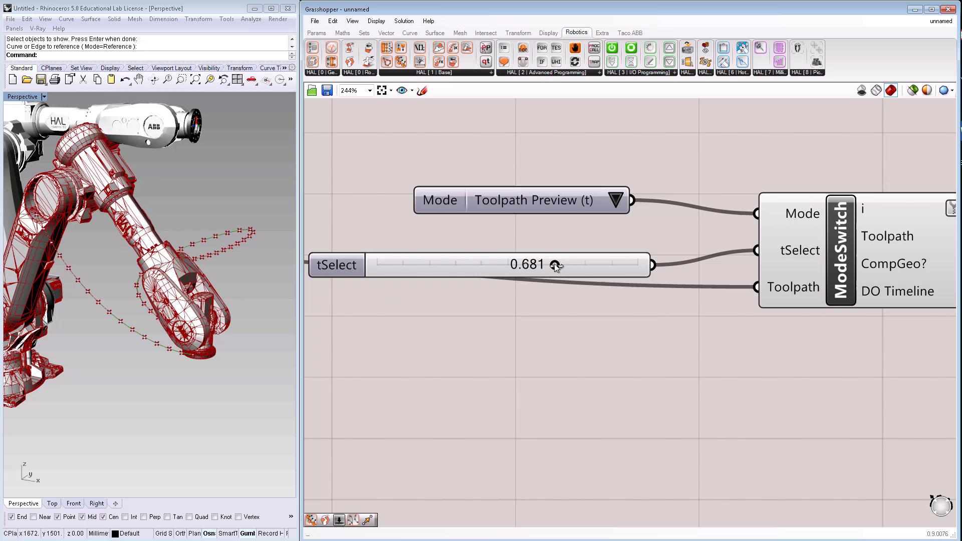
left_click_drag(554, 265, 376, 265)
scroll(742, 334, "down", 5)
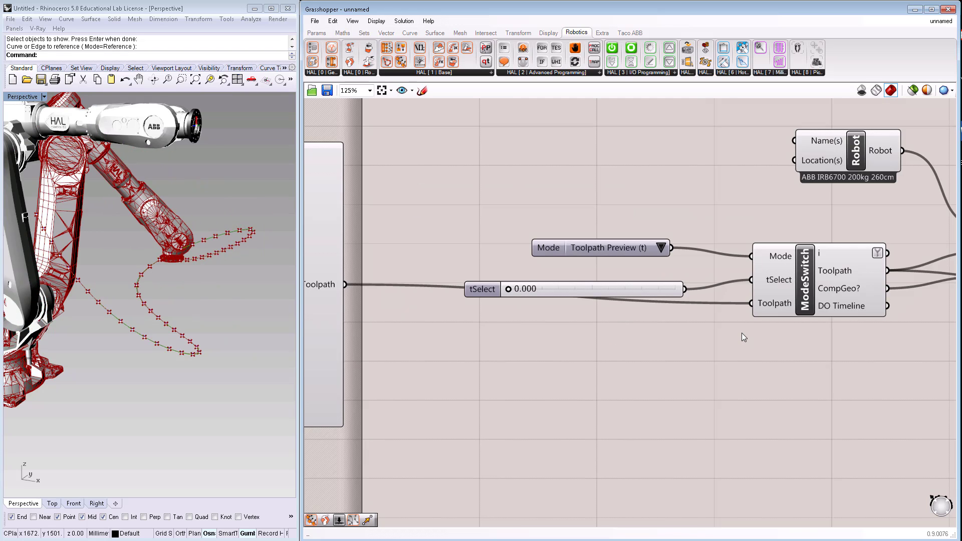
right_click_drag(738, 328, 526, 328)
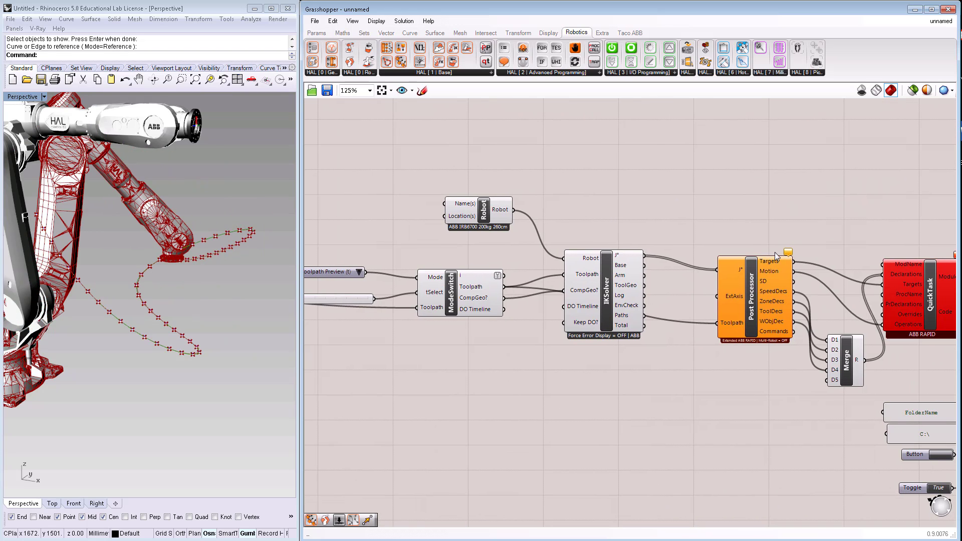
scroll(775, 252, "up", 5)
right_click_drag(720, 224, 643, 195)
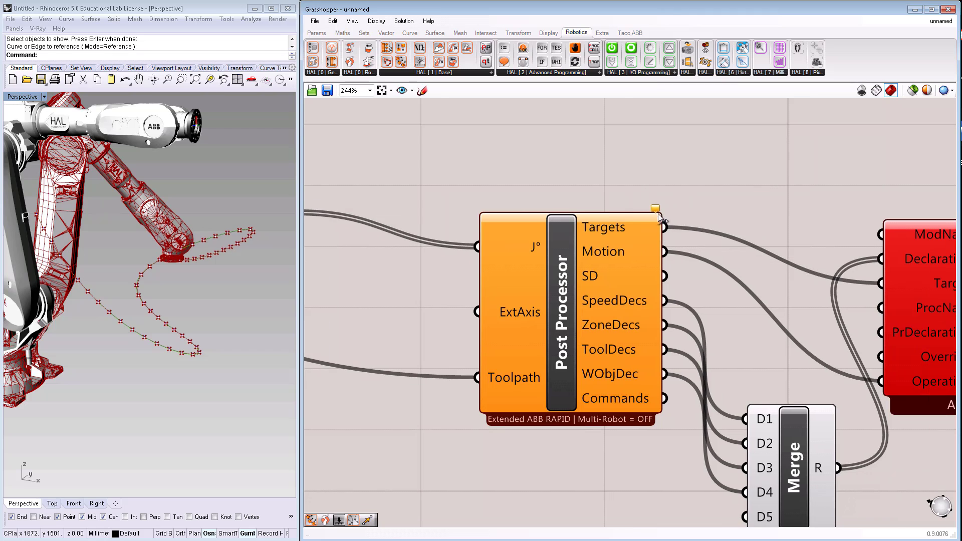
mouse_move(786, 252)
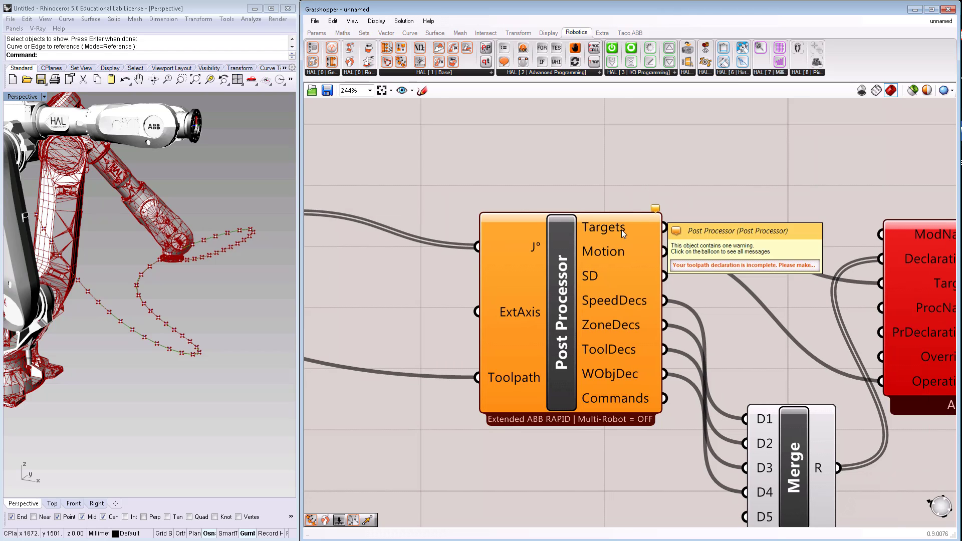
right_click(567, 276)
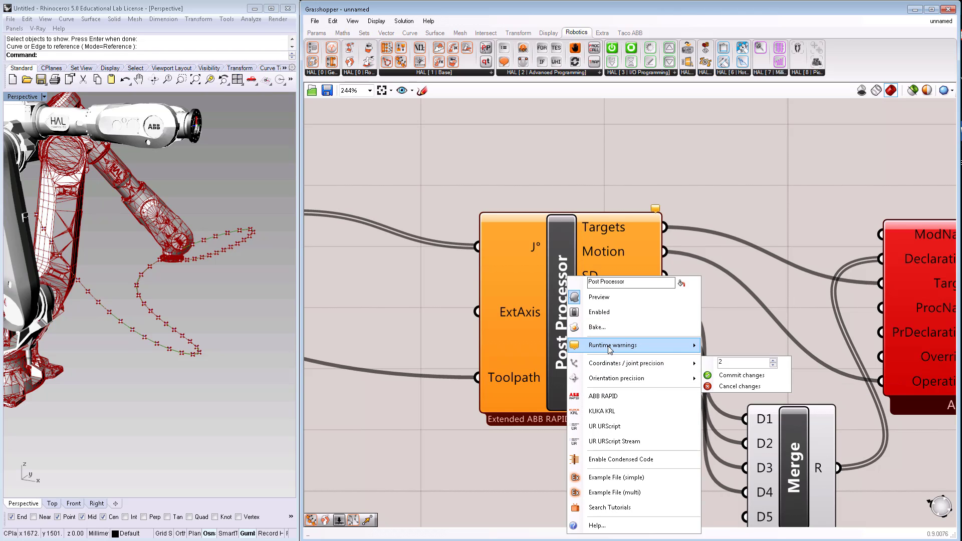
mouse_move(613, 345)
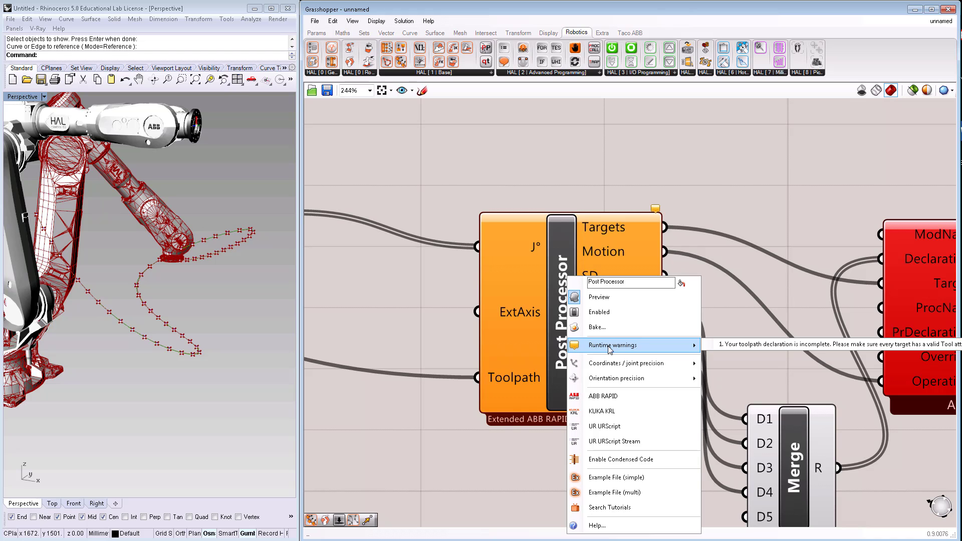
left_click(559, 178)
scroll(555, 162, "down", 5)
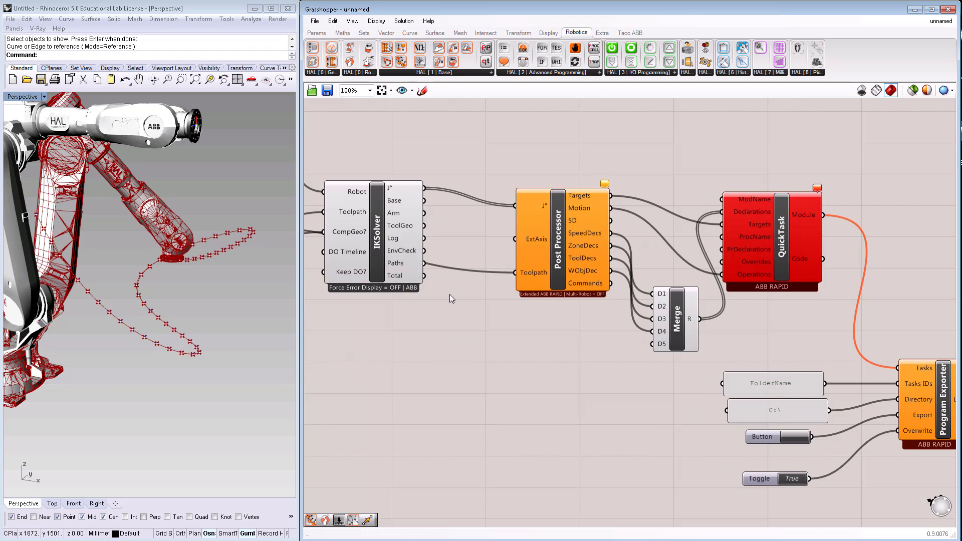
Step: Turn off the Robot component's Preview
mouse_move(450, 293)
left_mouse_down()
mouse_move(753, 350)
mouse_move(789, 338)
left_mouse_up()
scroll(555, 286, "up", 5)
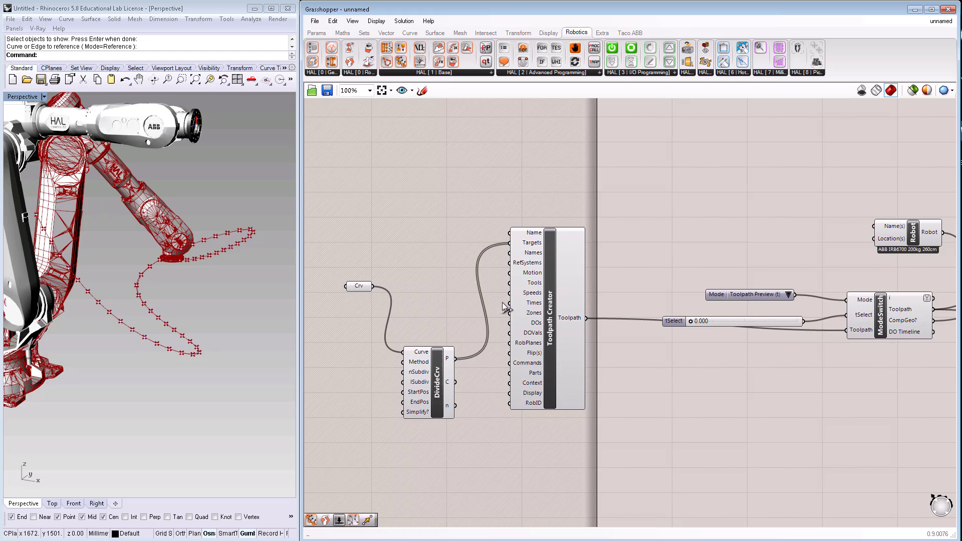
scroll(554, 273, "up", 3)
scroll(573, 292, "down", 6)
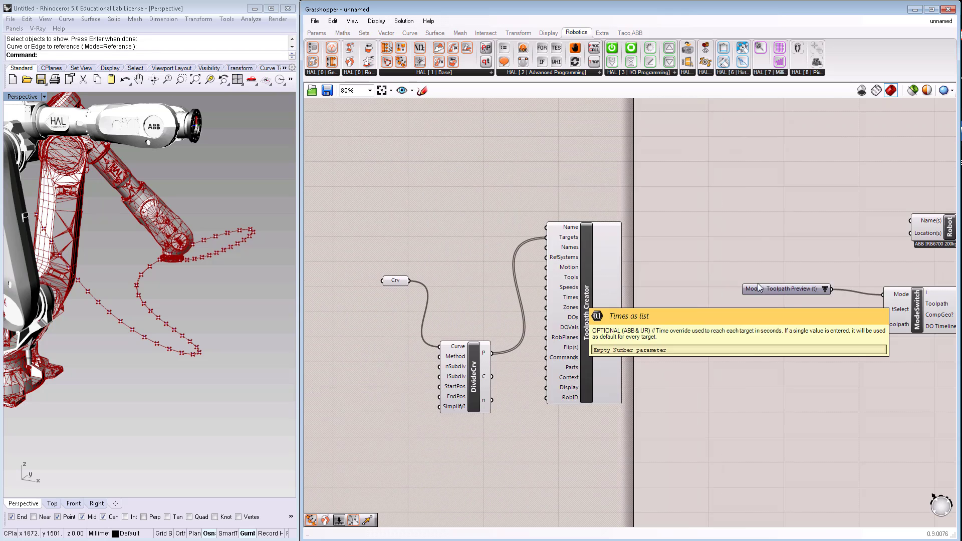
left_click_drag(421, 248, 463, 235)
left_click_drag(811, 268, 463, 235)
scroll(711, 274, "up", 1)
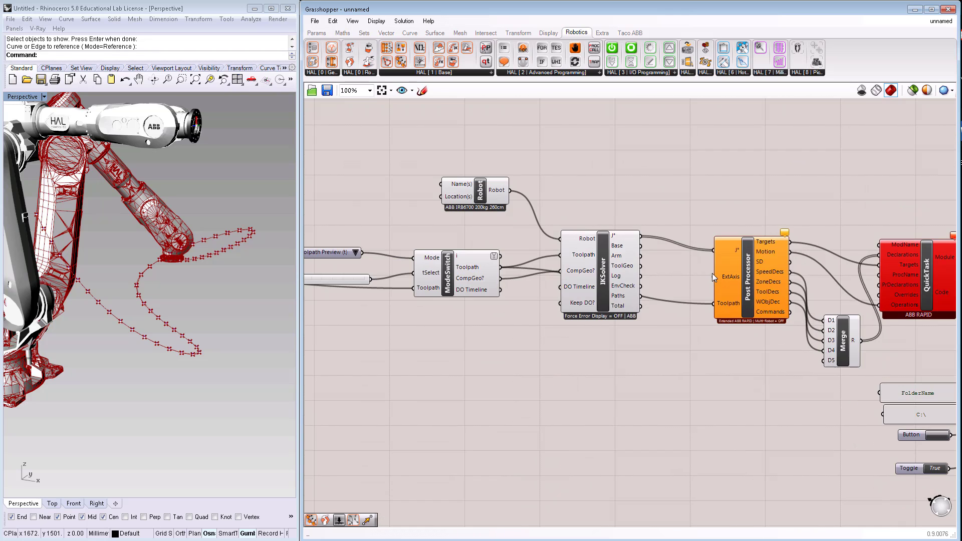
scroll(710, 273, "up", 1)
scroll(711, 273, "up", 1)
left_click_drag(719, 277, 680, 271)
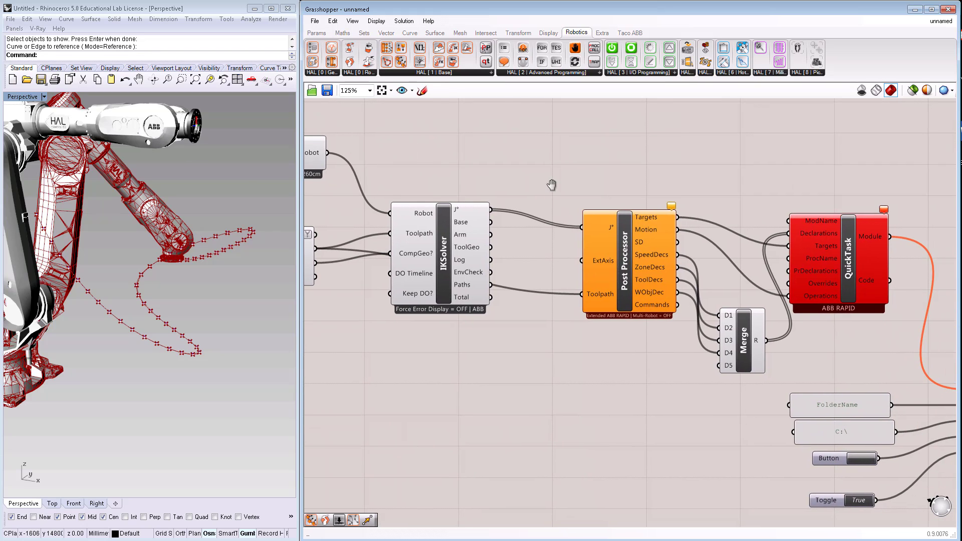
left_click_drag(328, 159, 459, 200)
left_click(423, 194)
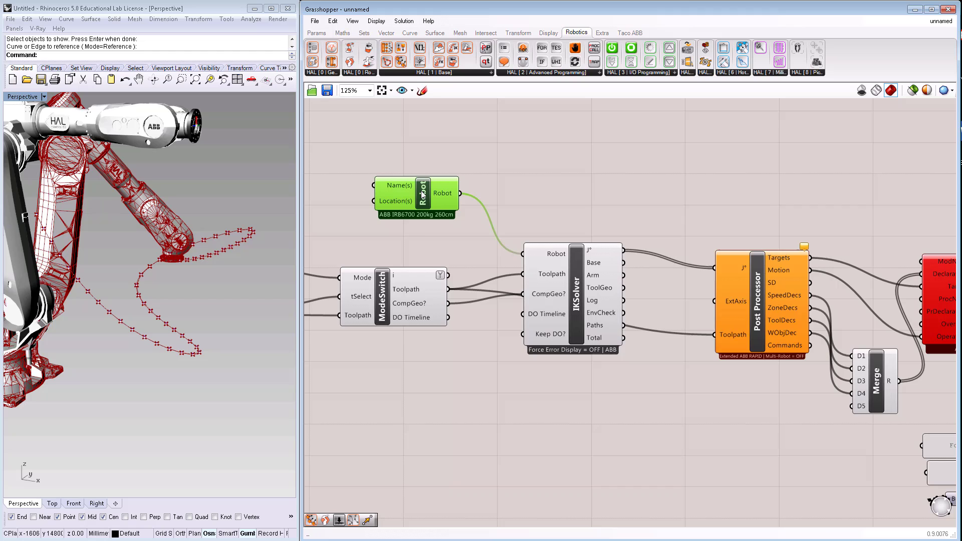
right_click(423, 194)
left_click(451, 211)
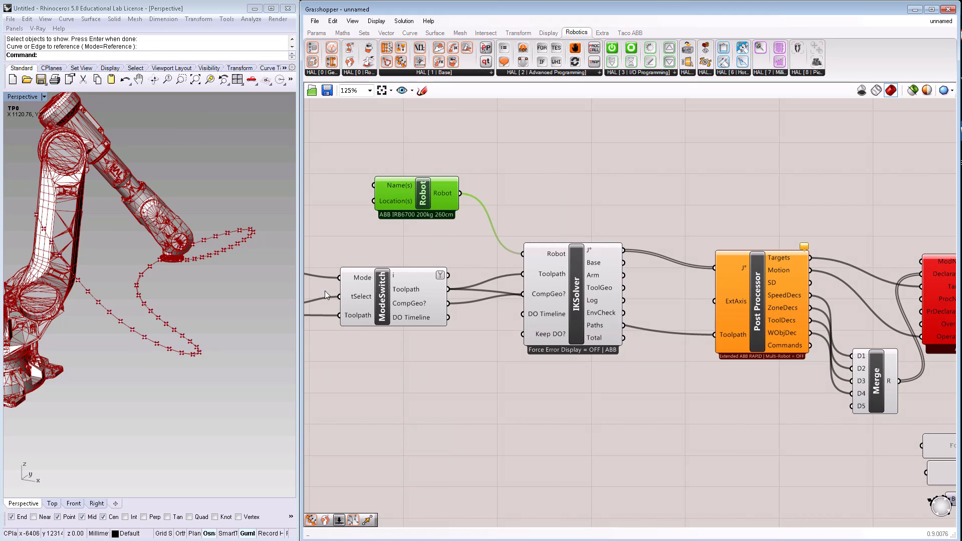
Step: Drag the tSelect slider to 0.424 to pose the robot mid-path
right_click_drag(636, 407, 948, 398)
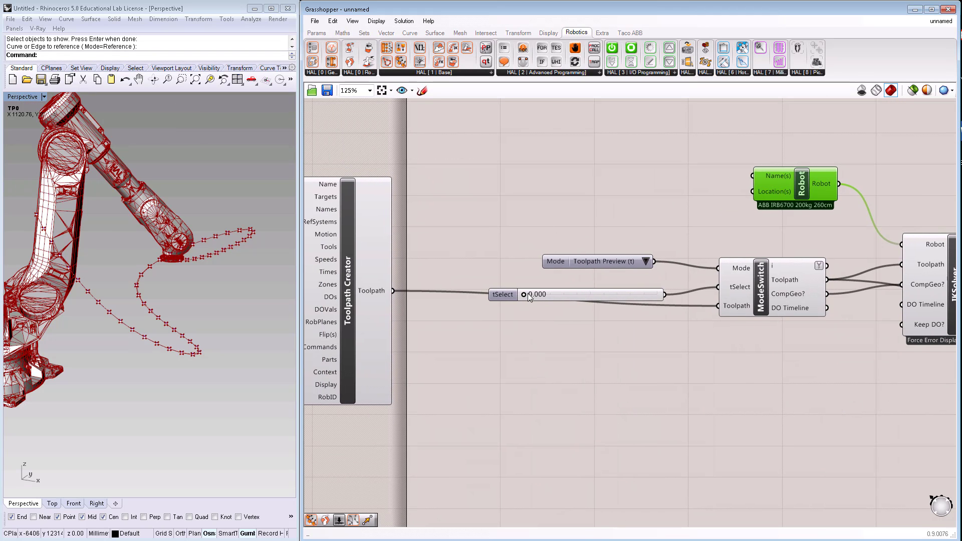
mouse_move(555, 294)
left_mouse_down()
mouse_move(614, 295)
mouse_move(581, 296)
left_mouse_up()
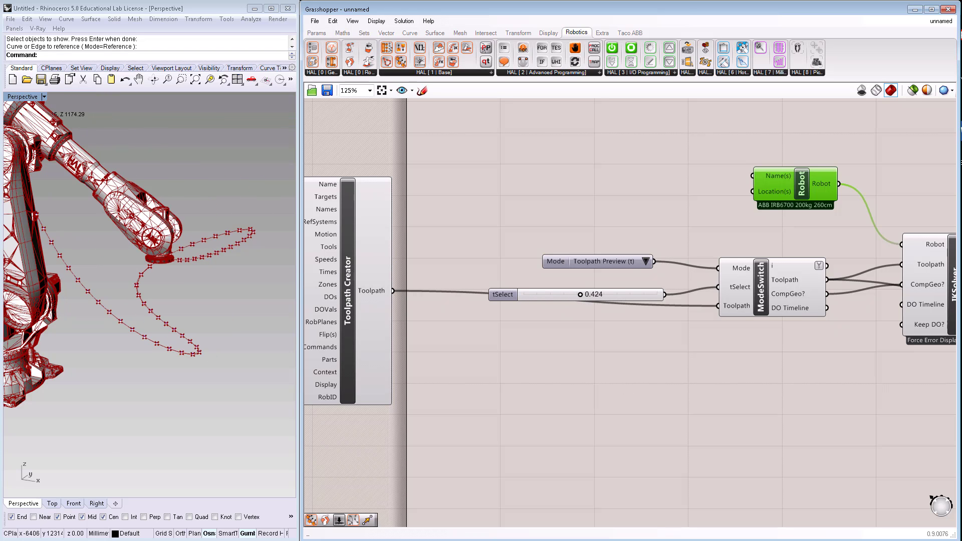
right_click_drag(859, 324, 841, 312)
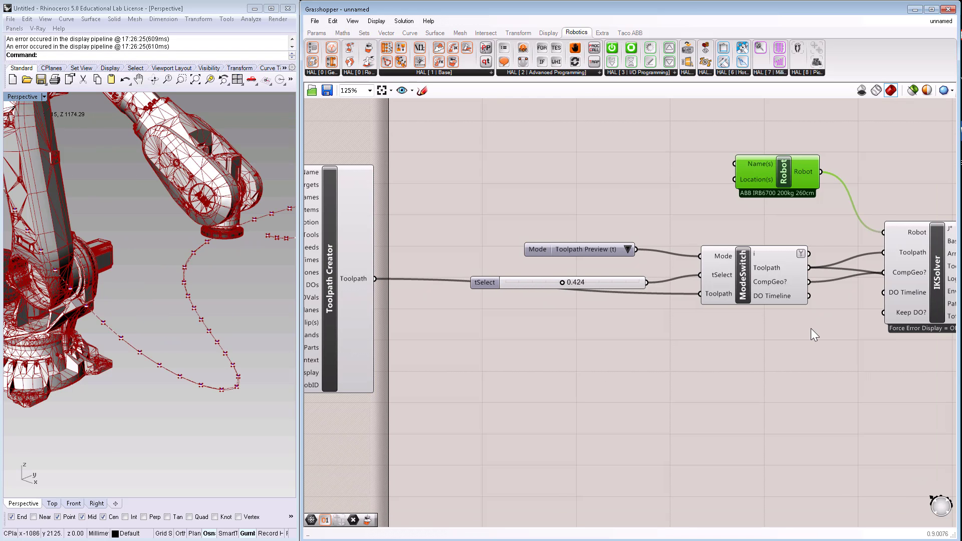
left_click(612, 315)
scroll(683, 344, "down", 5)
right_click_drag(657, 326, 483, 306)
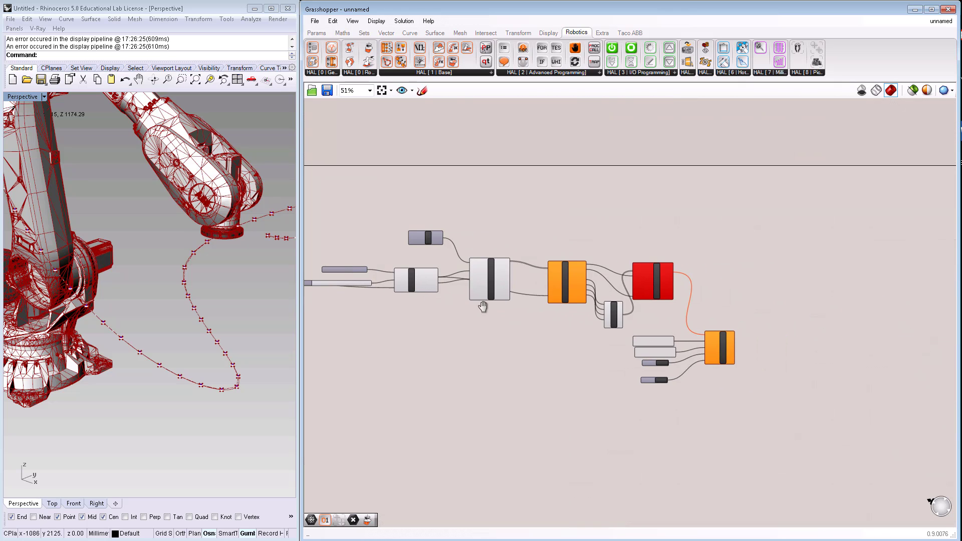
scroll(546, 269, "up", 3)
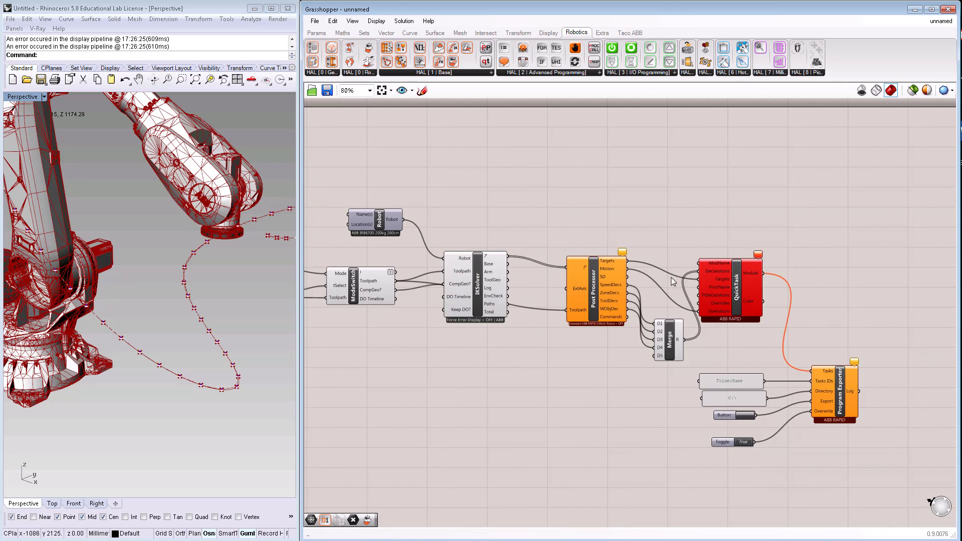
scroll(672, 277, "down", 1)
right_click_drag(376, 331, 528, 345)
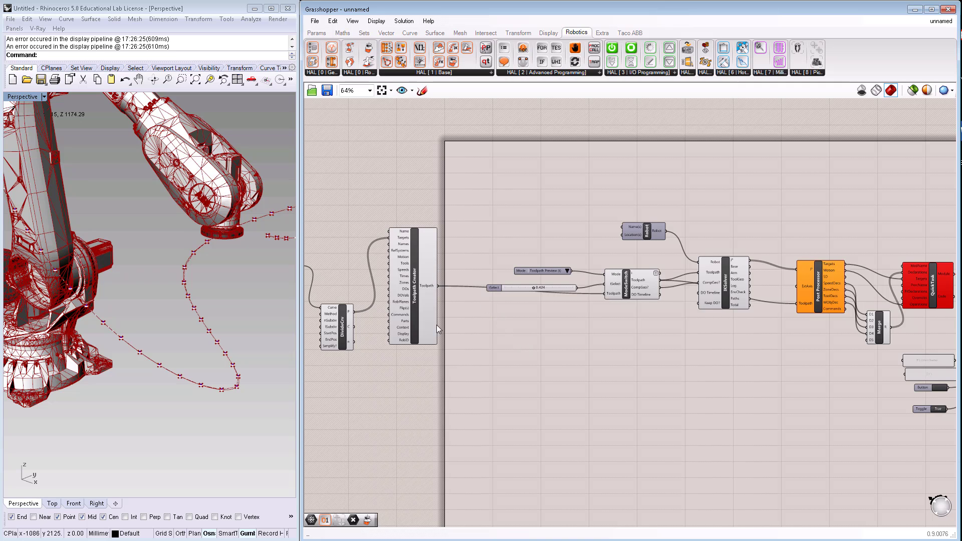
scroll(484, 304, "up", 3)
right_click_drag(632, 323, 730, 341)
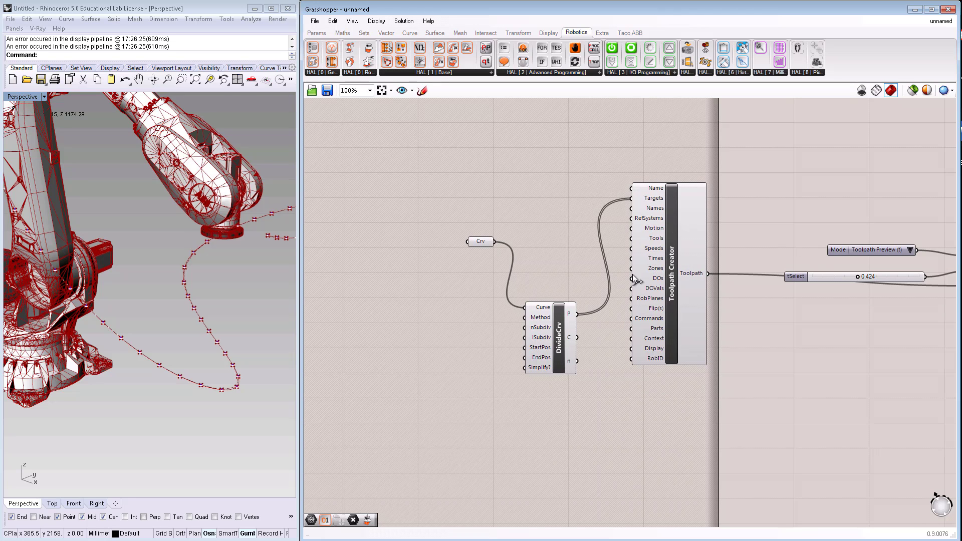
scroll(782, 386, "down", 2)
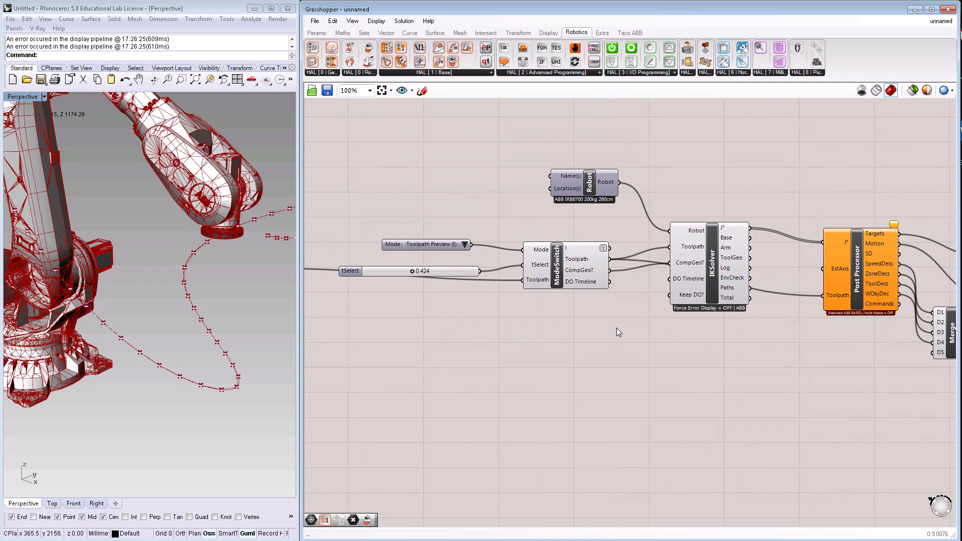
right_click_drag(781, 339, 480, 310)
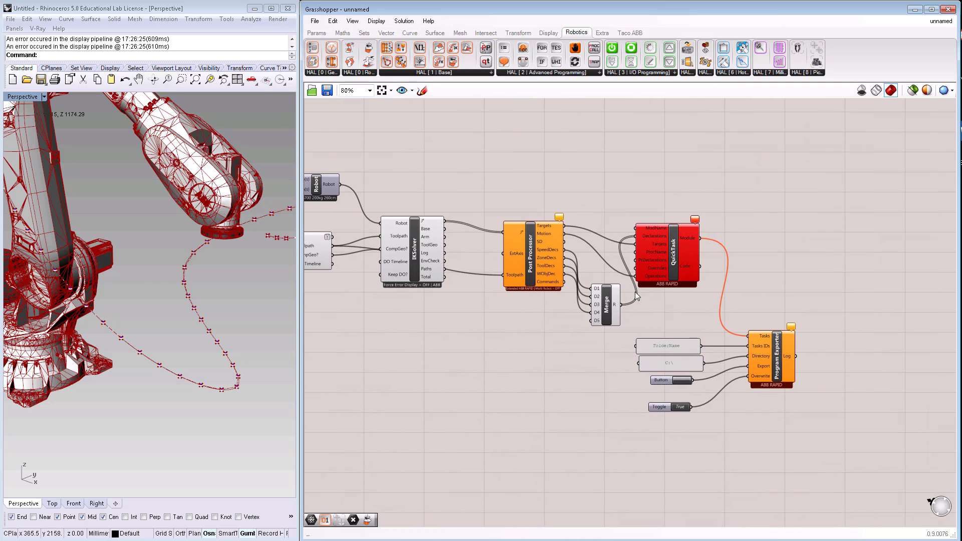
scroll(550, 335, "down", 1)
scroll(546, 329, "down", 2)
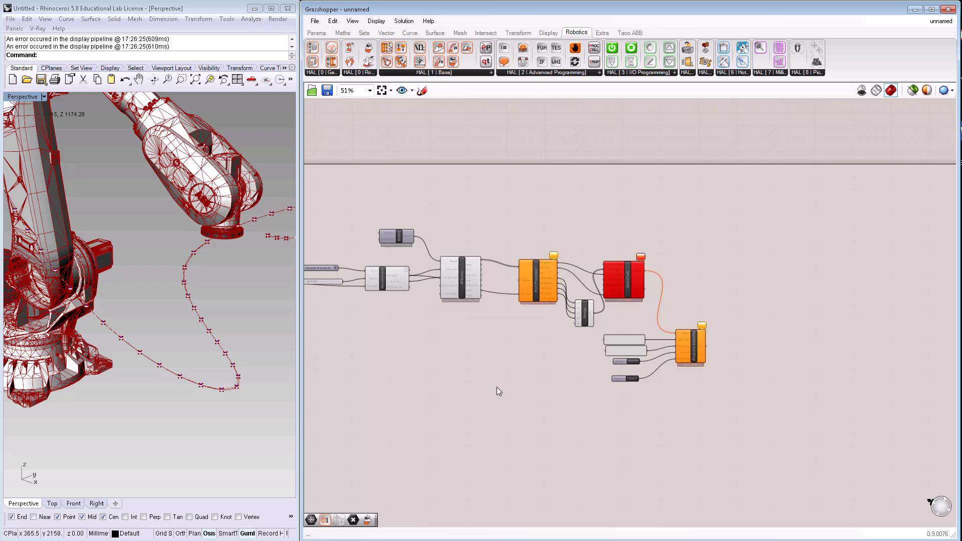
right_click_drag(497, 387, 635, 375)
scroll(808, 376, "up", 1)
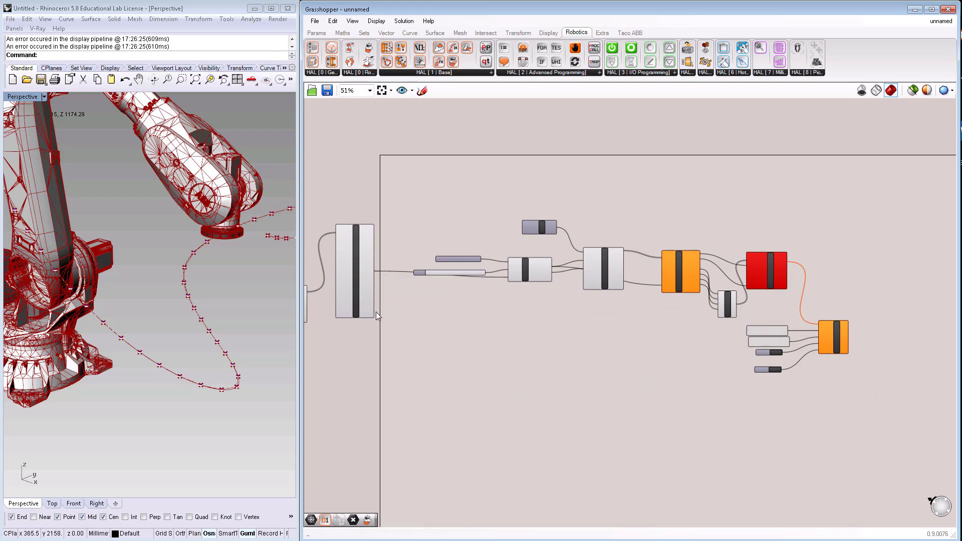
scroll(703, 314, "up", 1)
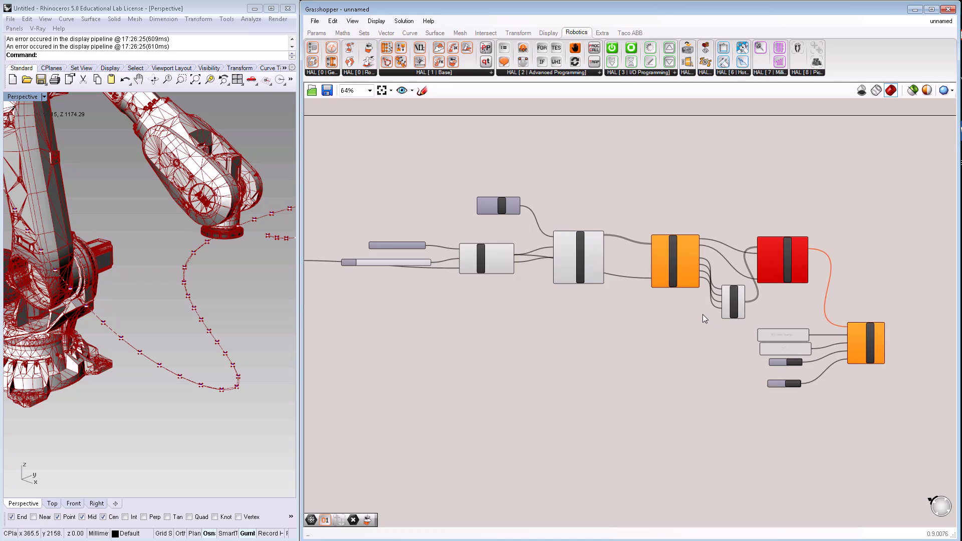
scroll(704, 315, "up", 2)
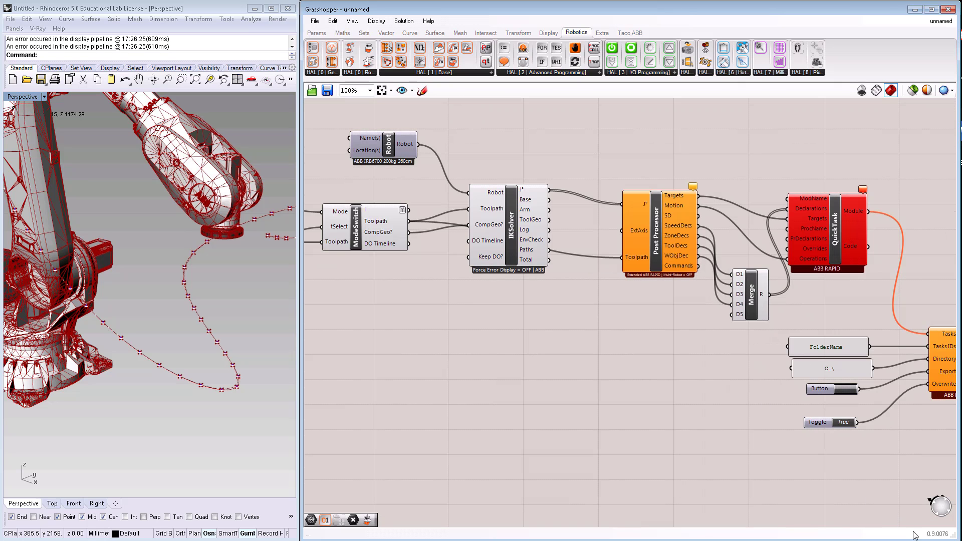
right_click_drag(785, 319, 654, 313)
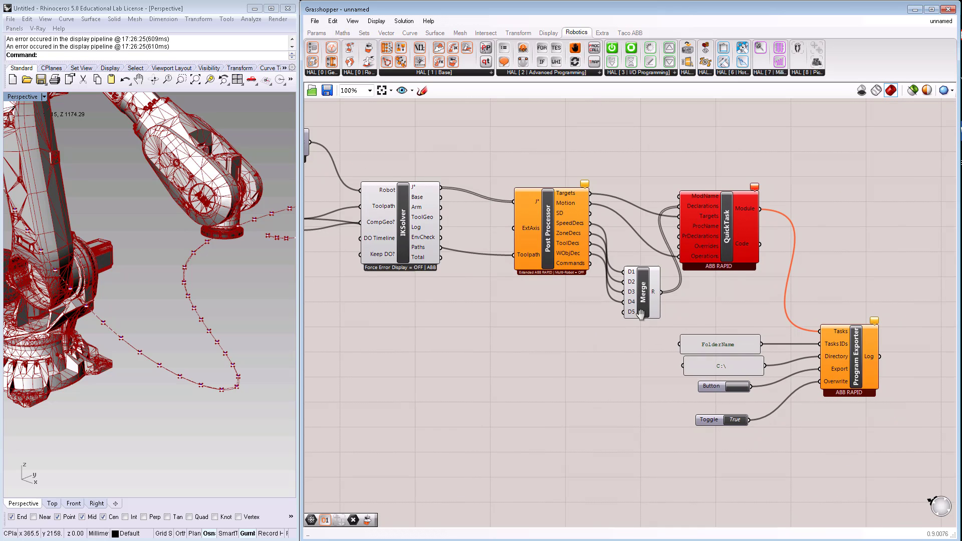